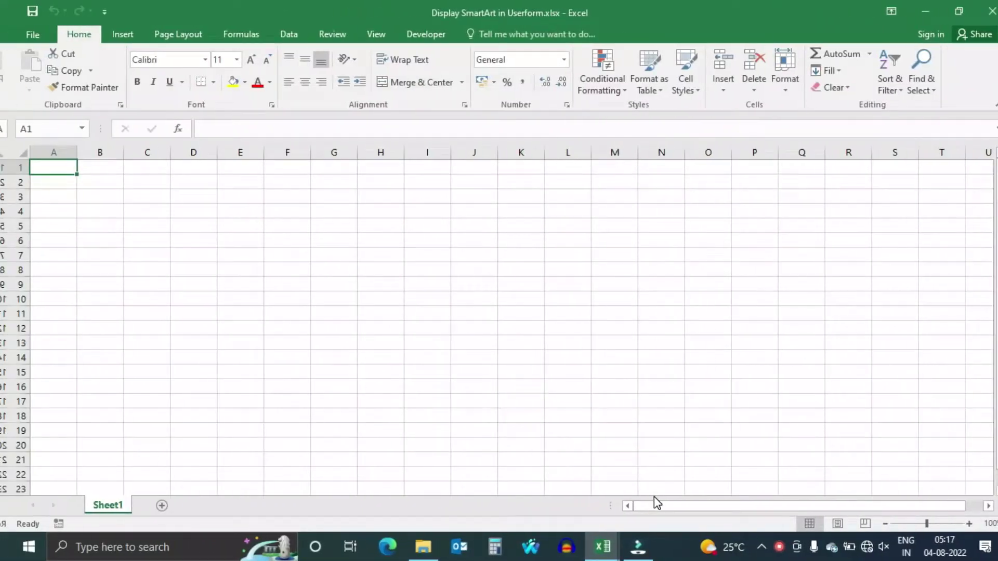
type("Orga")
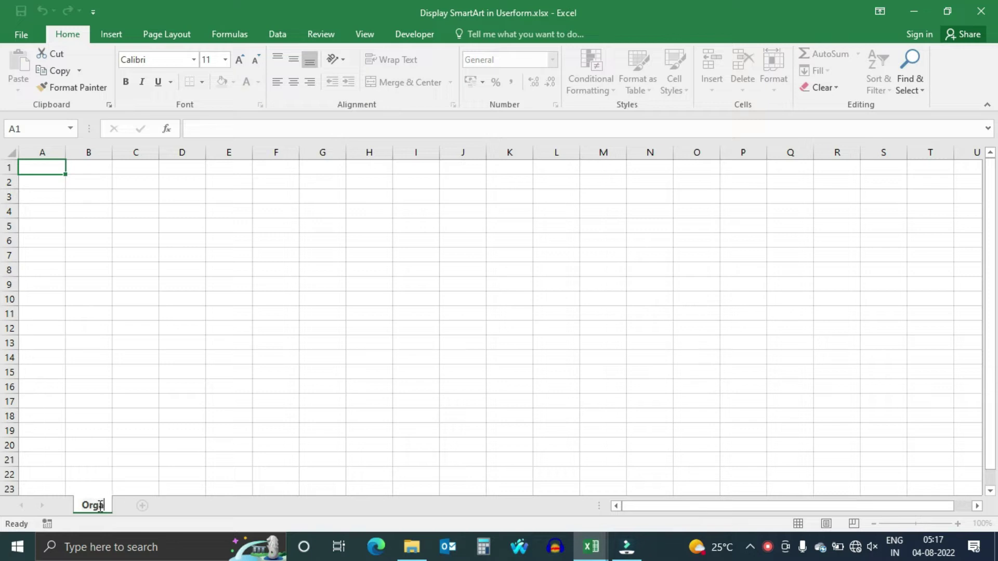
type("nogram")
Name the sheet Organogram and insert an Organization Chart SmartArt
key("Return")
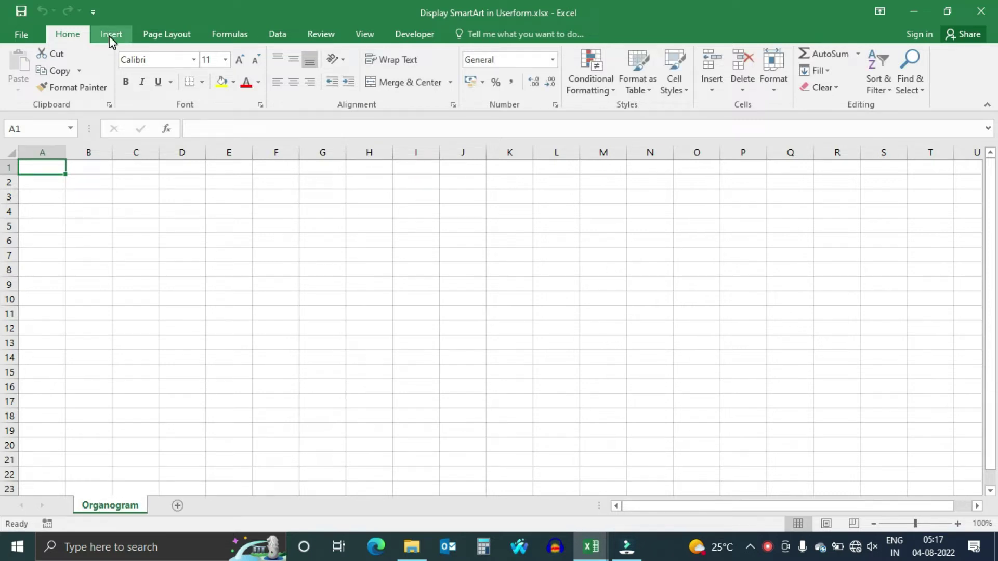
left_click(112, 35)
left_click(224, 72)
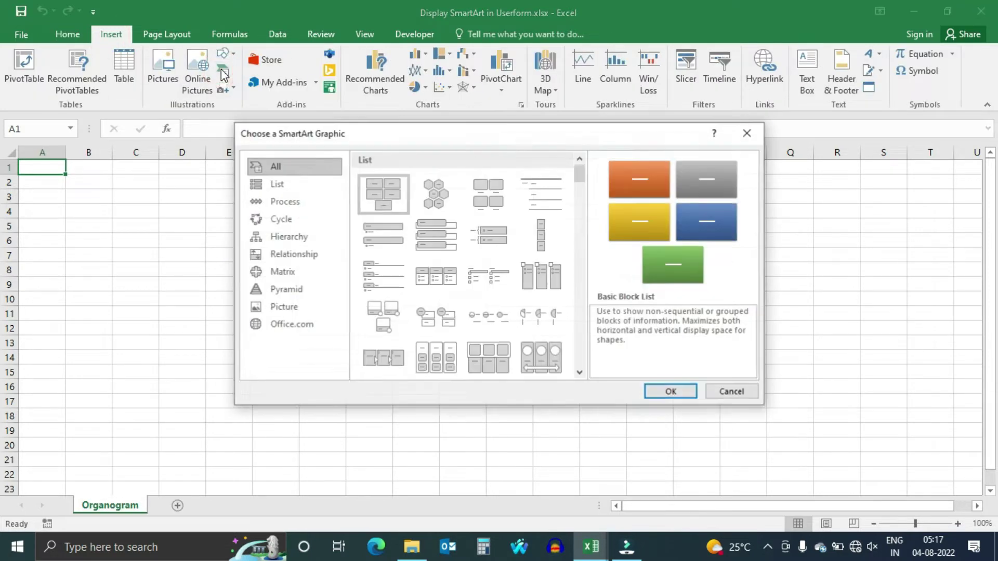
left_click(288, 238)
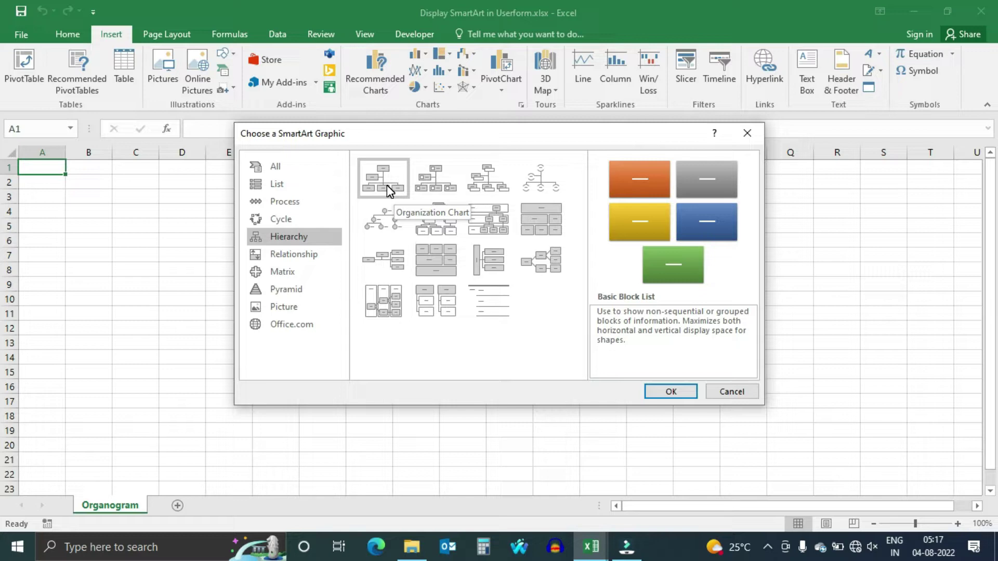
left_click(388, 189)
left_click(668, 391)
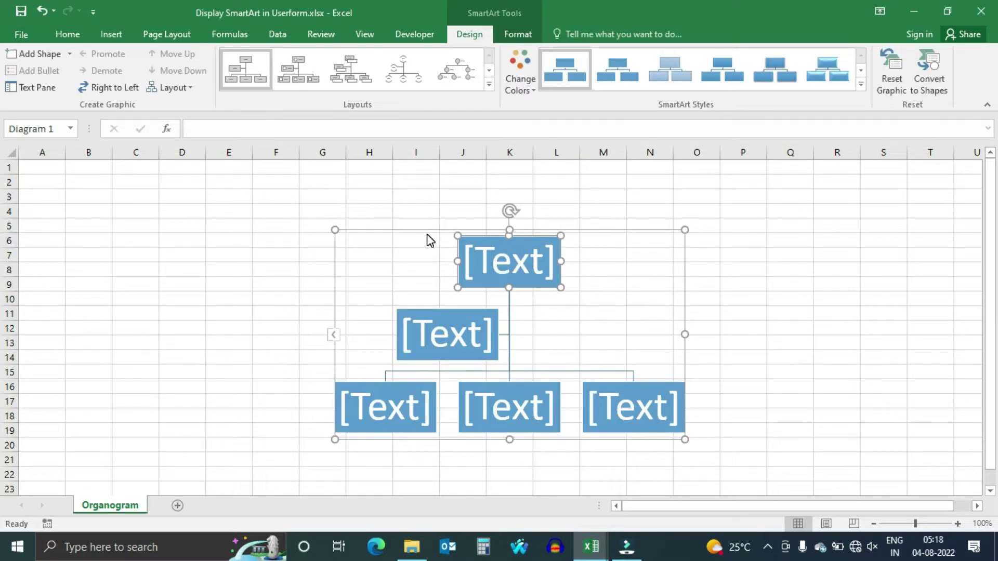
Label the shapes Manager, PA, Supervisor1, Supervisor2 and Supervisor3
left_click(486, 260)
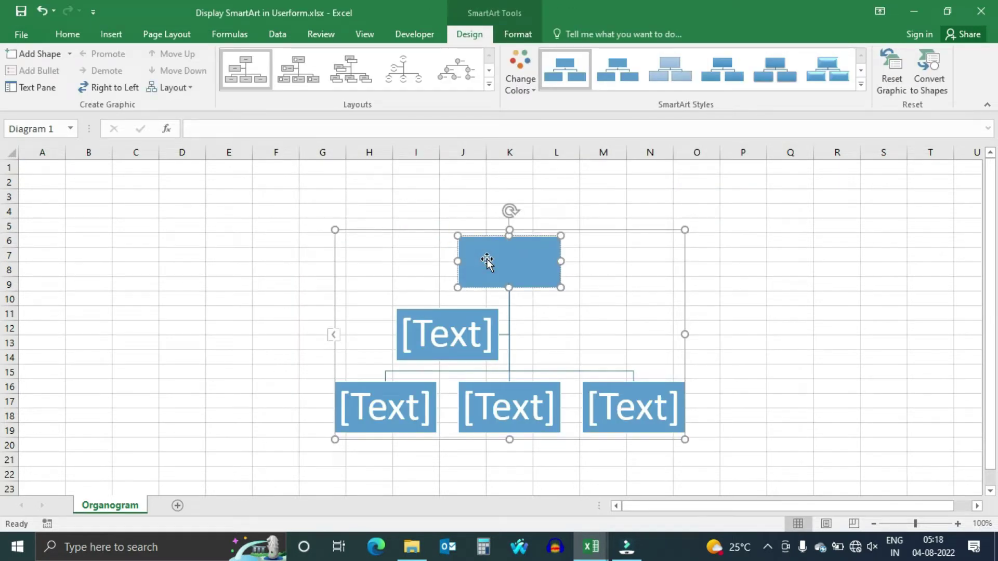
type("Manager")
left_click(446, 335)
type("PA")
left_click(395, 406)
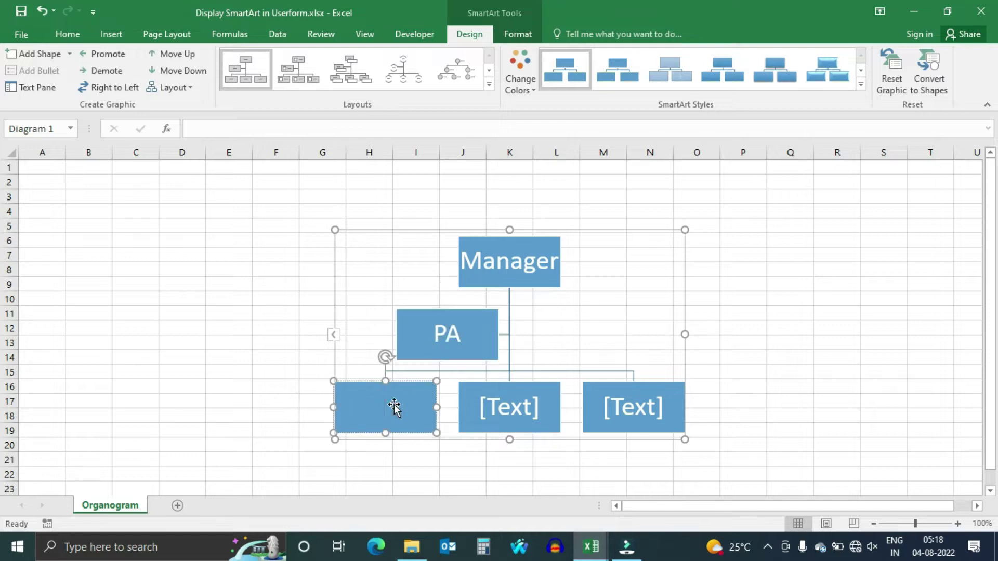
type("Supervisor1")
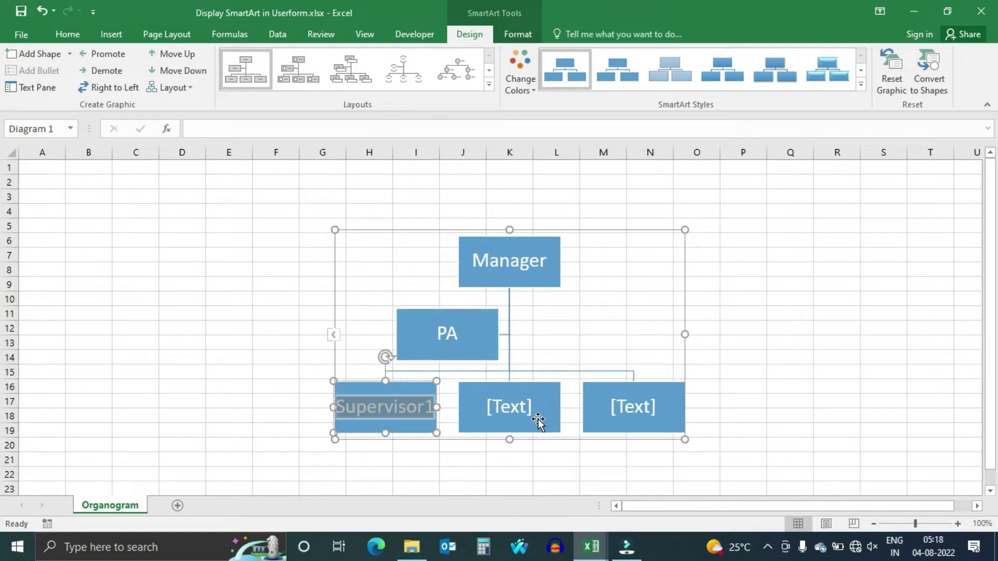
left_click(538, 420)
type("Supervisor2")
left_click(632, 406)
type("Supervisor3")
Rename the diagram Organo in the Name Box, then deselect it
left_click(68, 34)
left_click(31, 129)
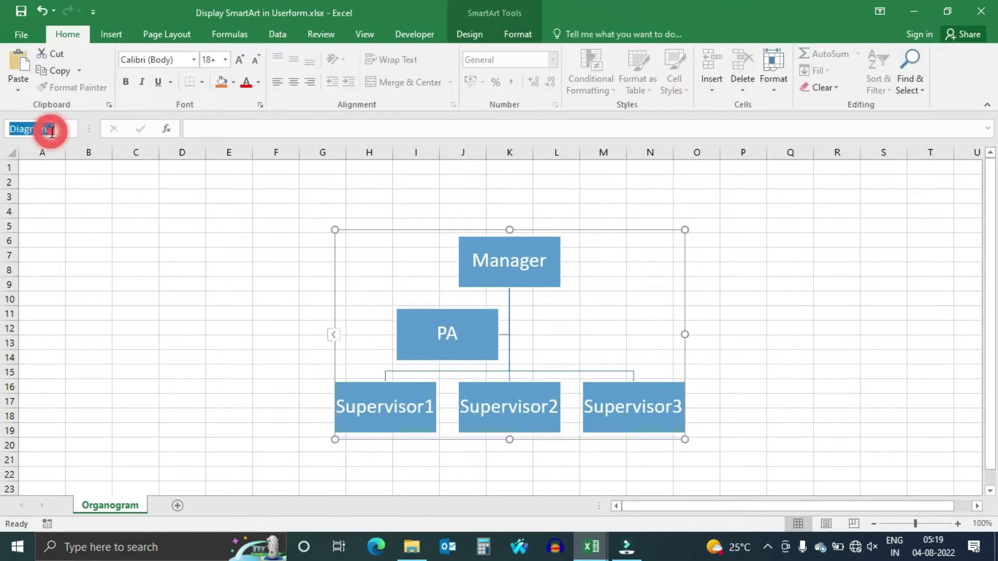
type("Organogram")
key("Return")
left_click(187, 286)
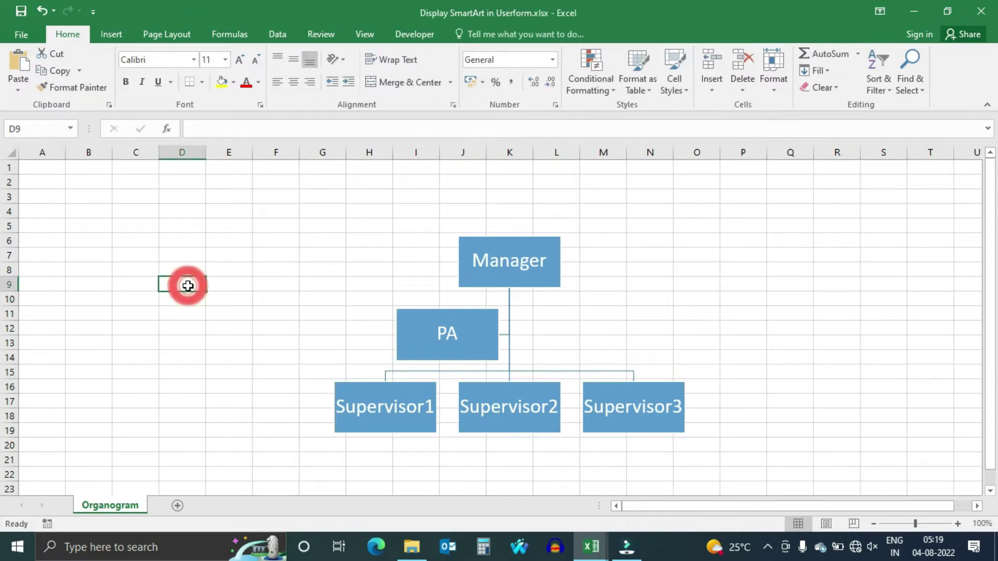
Open the VBA editor, insert a new UserForm and enlarge it
left_click(445, 287)
left_click(275, 225)
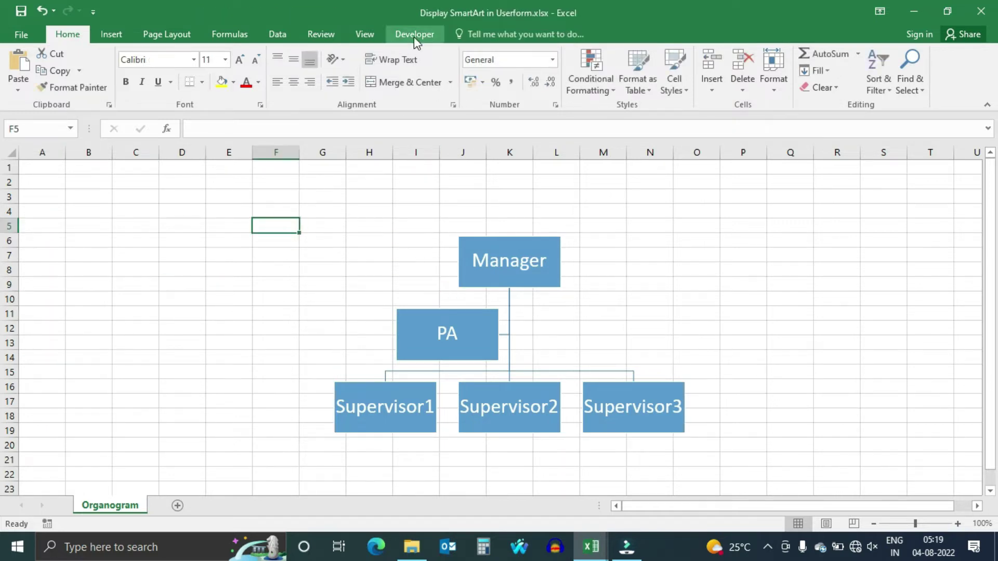
left_click(414, 37)
left_click(23, 70)
left_click(109, 32)
left_click(137, 69)
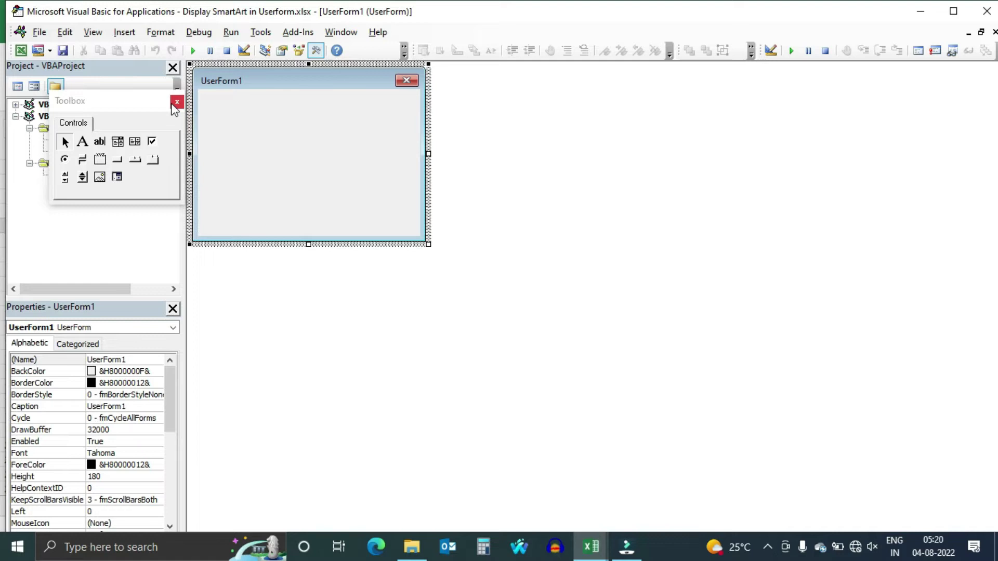
left_click_drag(117, 101, 702, 83)
left_click_drag(428, 244, 635, 438)
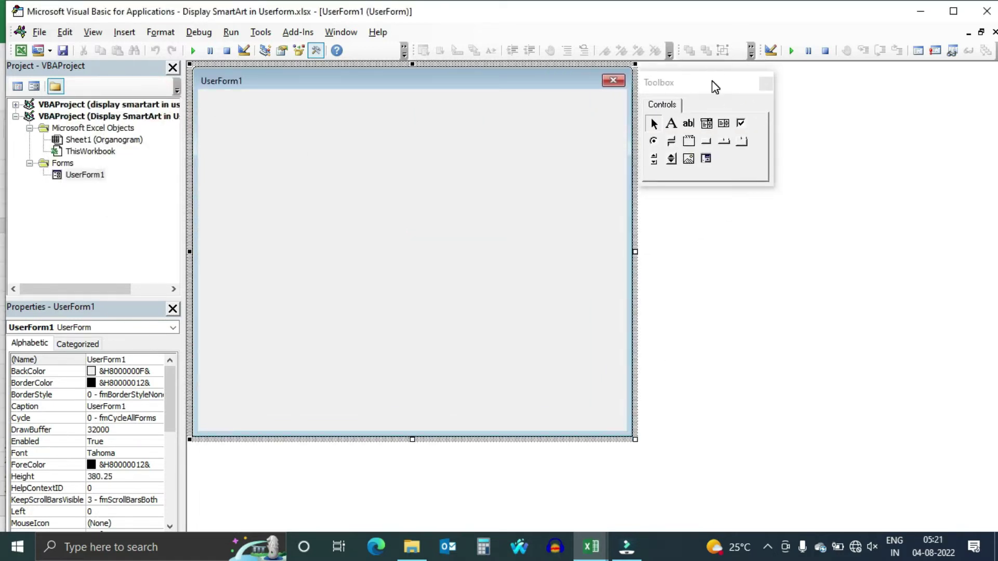
left_click_drag(715, 84, 747, 87)
Draw a label across the top of the form with a light green background
left_click(413, 234)
left_click(703, 127)
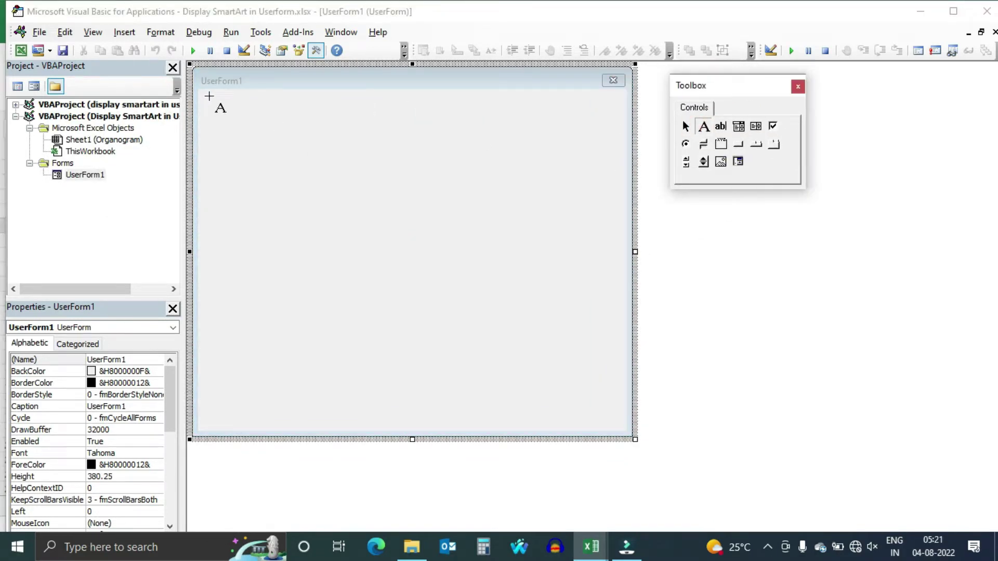
left_click_drag(201, 93, 627, 127)
left_click(157, 383)
left_click(104, 398)
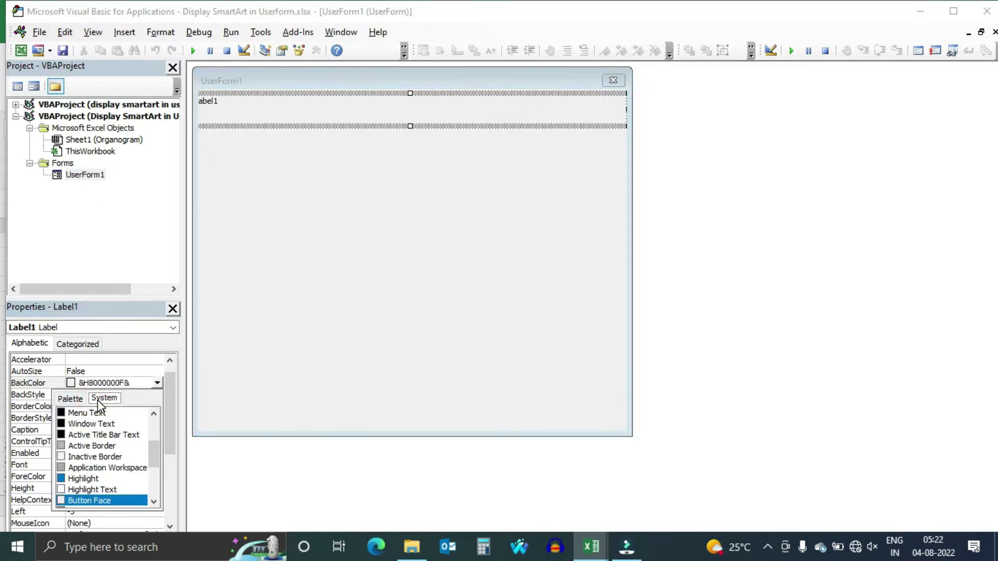
left_click(71, 398)
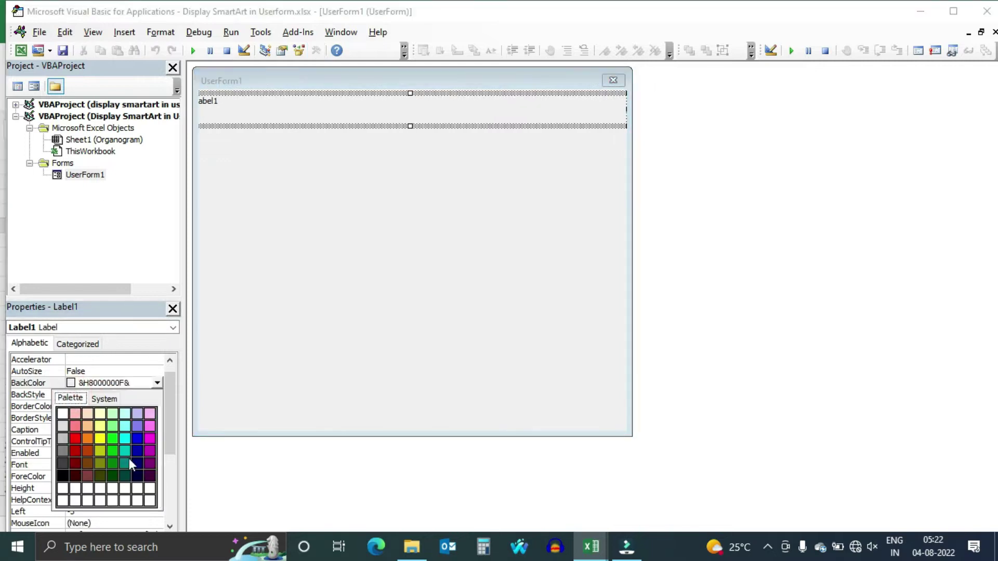
left_click(114, 430)
Give the label the caption Organogram in bold size 16
double_click(93, 430)
type("Organogram")
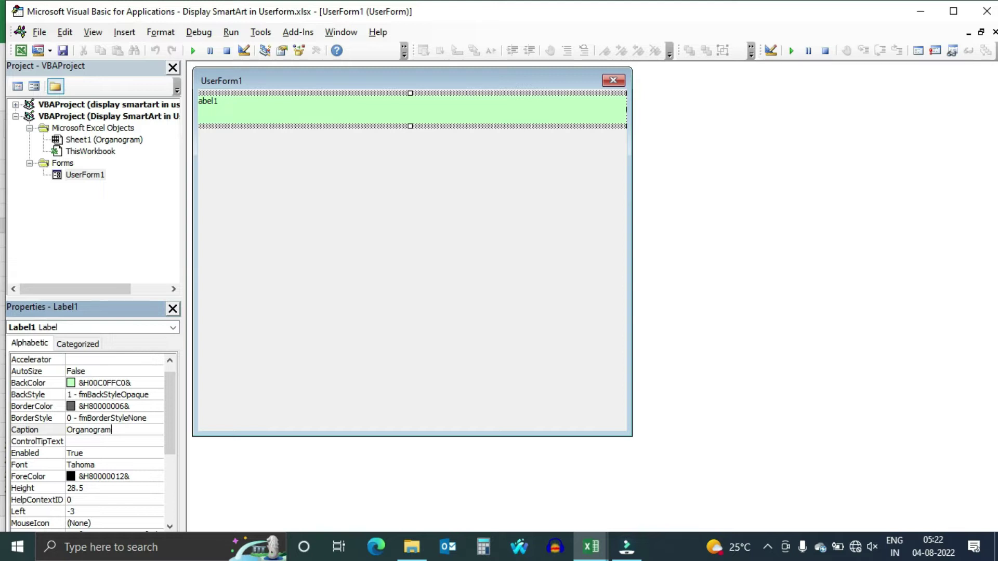
key("Return")
left_click(81, 464)
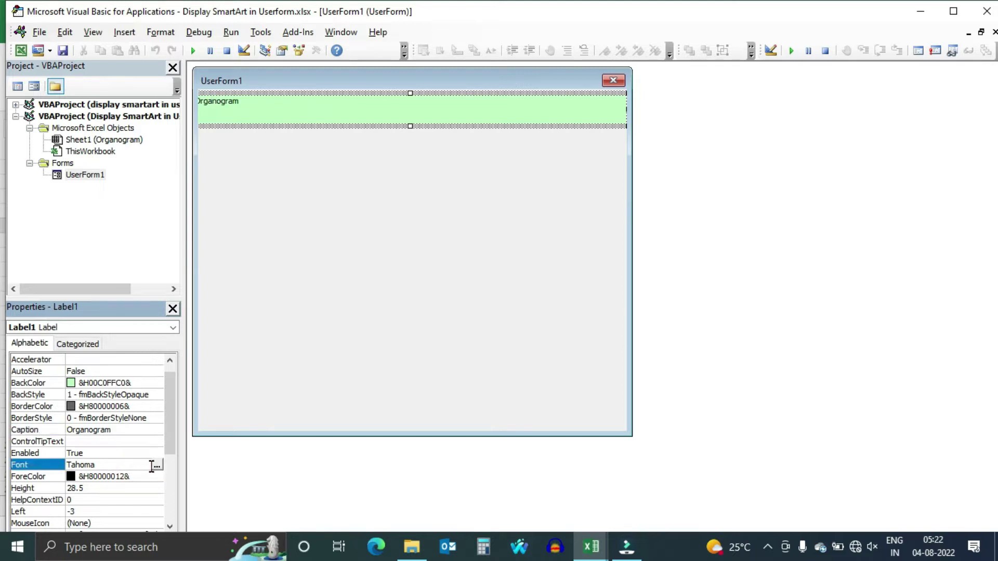
left_click(155, 465)
left_click(163, 165)
left_click(241, 207)
left_click(304, 136)
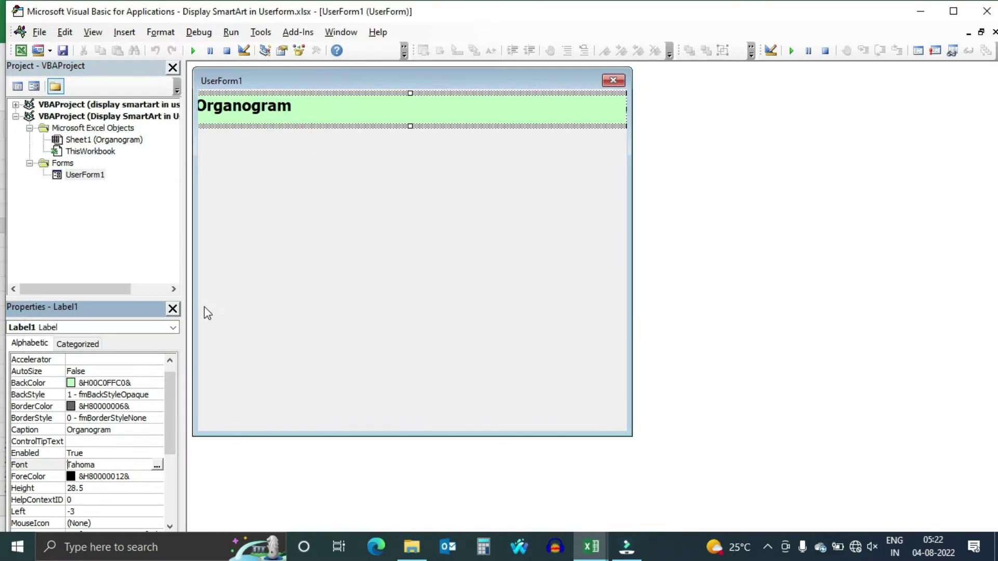
scroll(169, 420, "down", 3)
scroll(169, 439, "down", 3)
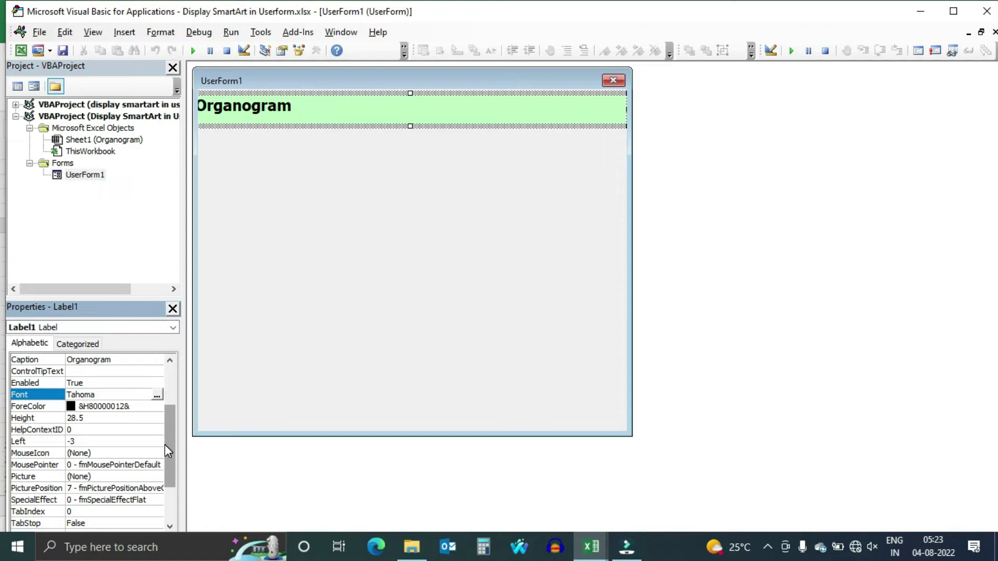
Set the label's TextAlign to centre
left_click(78, 343)
left_click(116, 429)
left_click(156, 429)
left_click(148, 451)
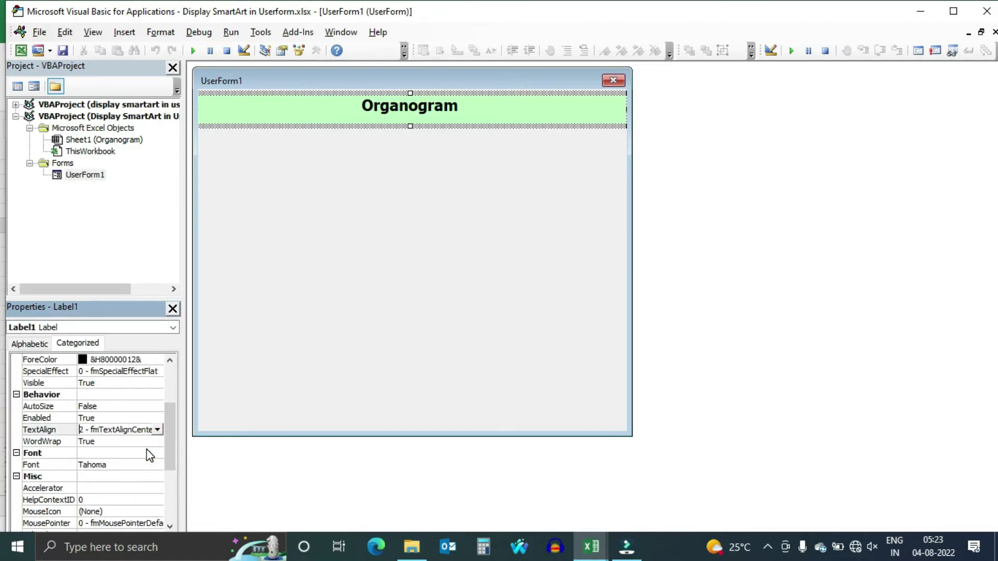
scroll(168, 421, "up", 4)
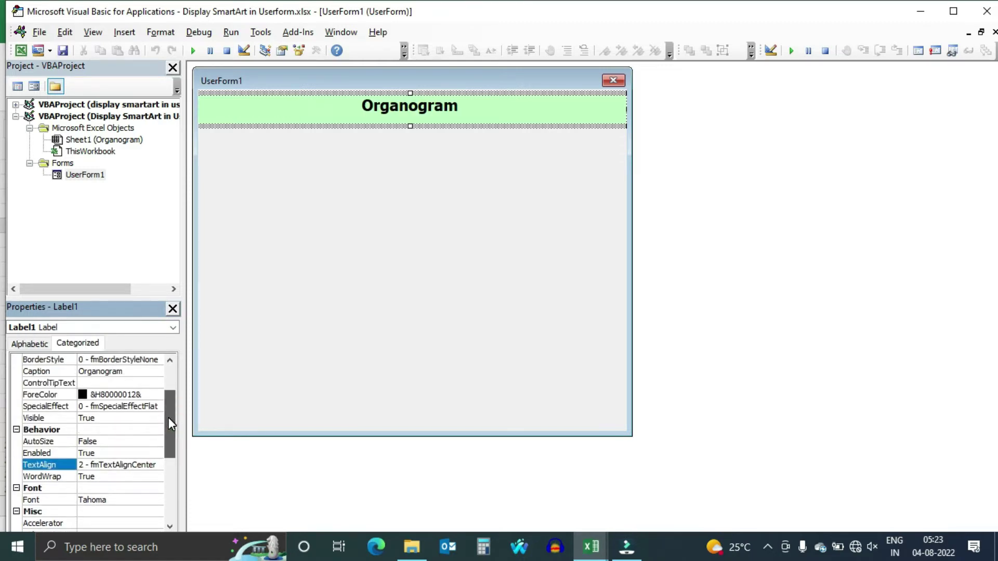
Draw an image box below the heading and name it imgOrgano
left_click(334, 295)
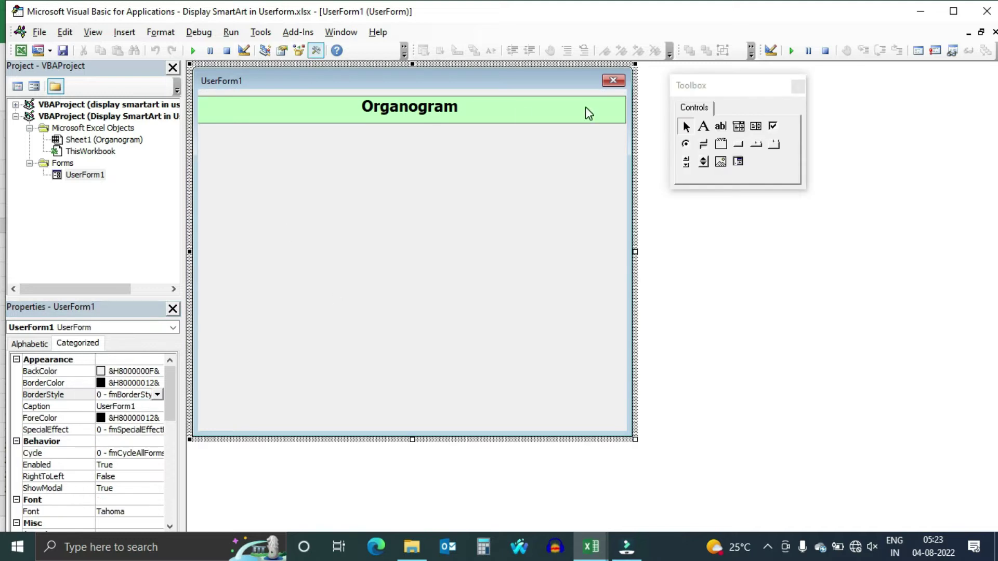
left_click(721, 162)
left_click_drag(217, 140, 615, 415)
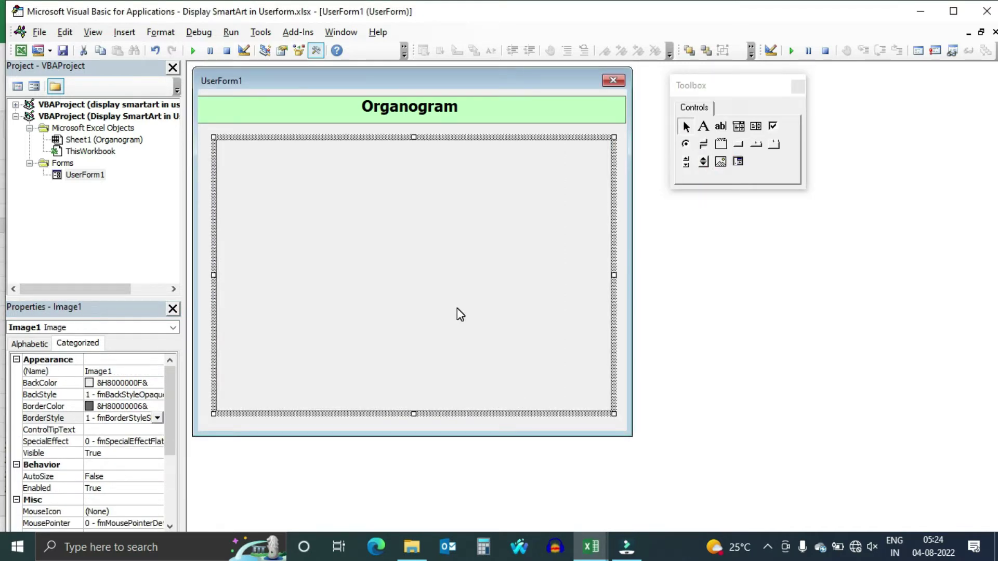
left_click(133, 372)
type("imgOrgano")
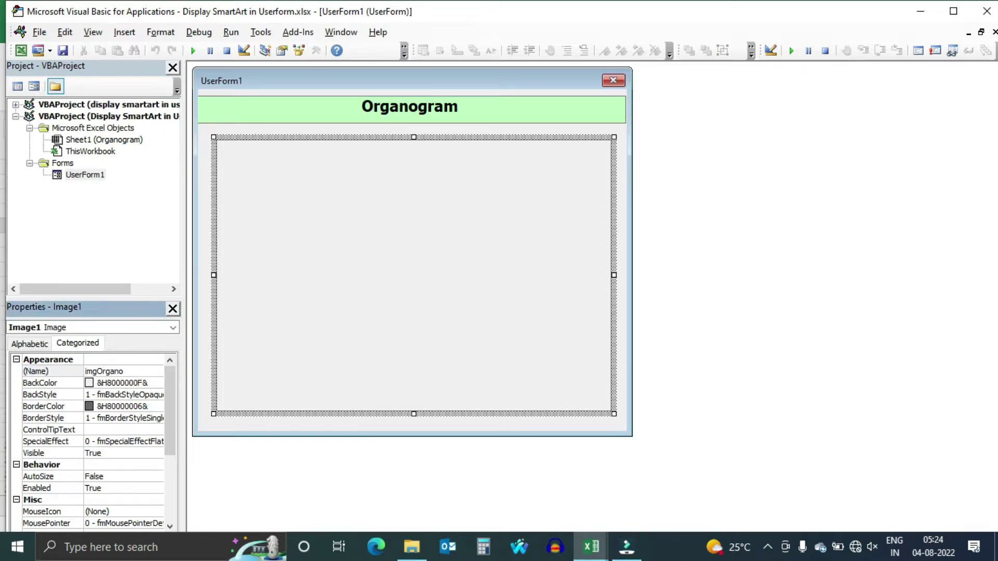
key("Return")
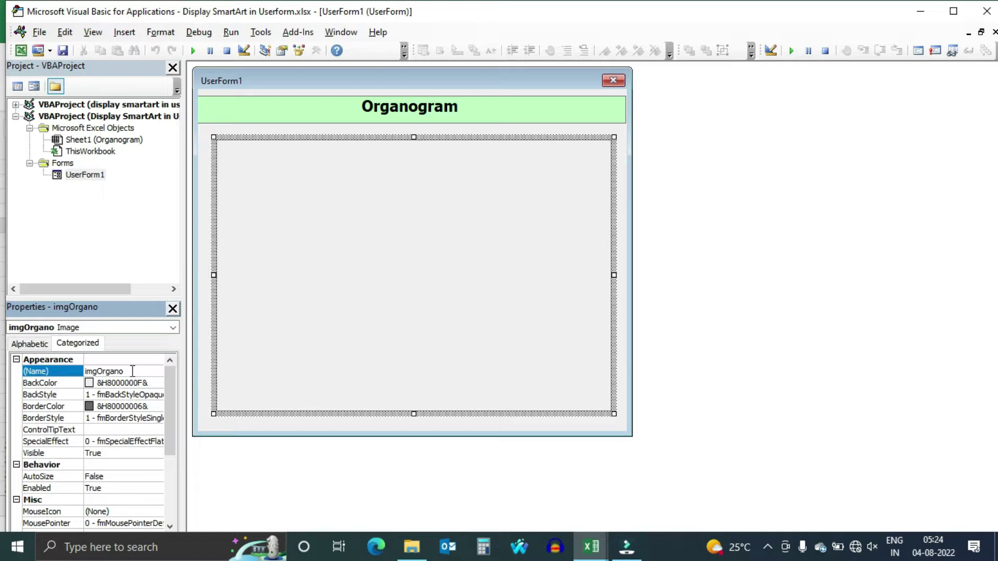
Insert an empty 3-D pie chart, move it over columns A–E, and name it myChart
key("alt+F11")
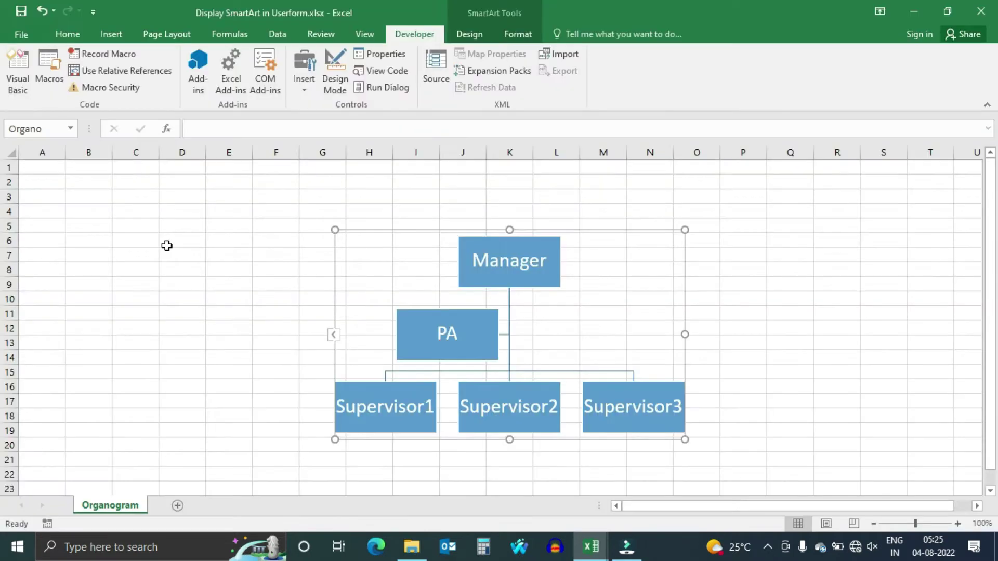
left_click(166, 247)
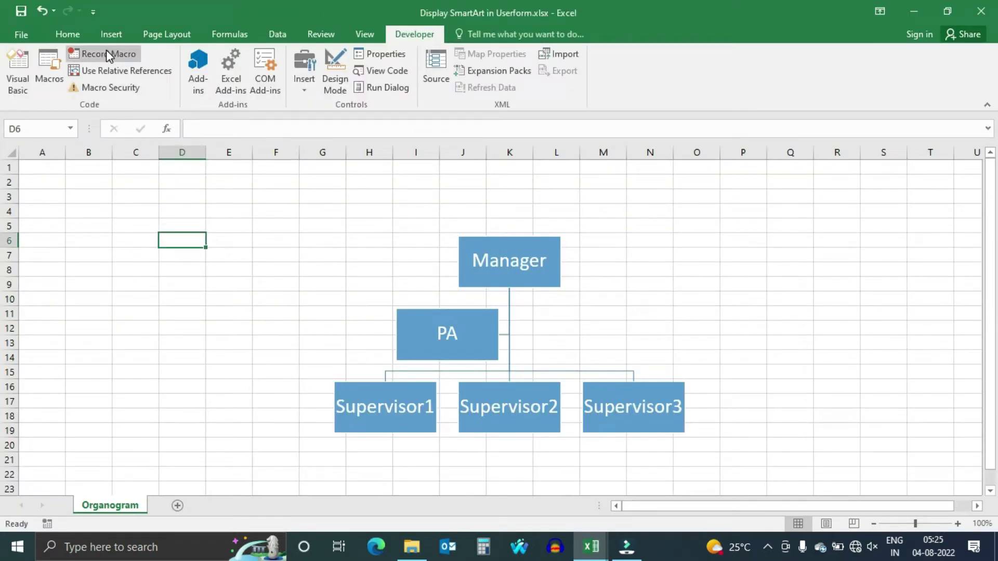
left_click(111, 33)
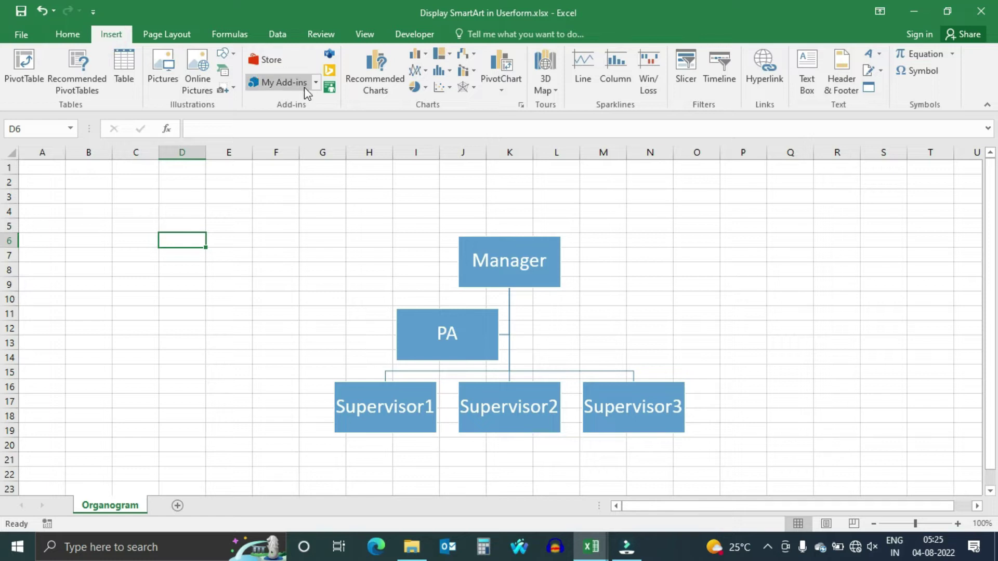
left_click(416, 89)
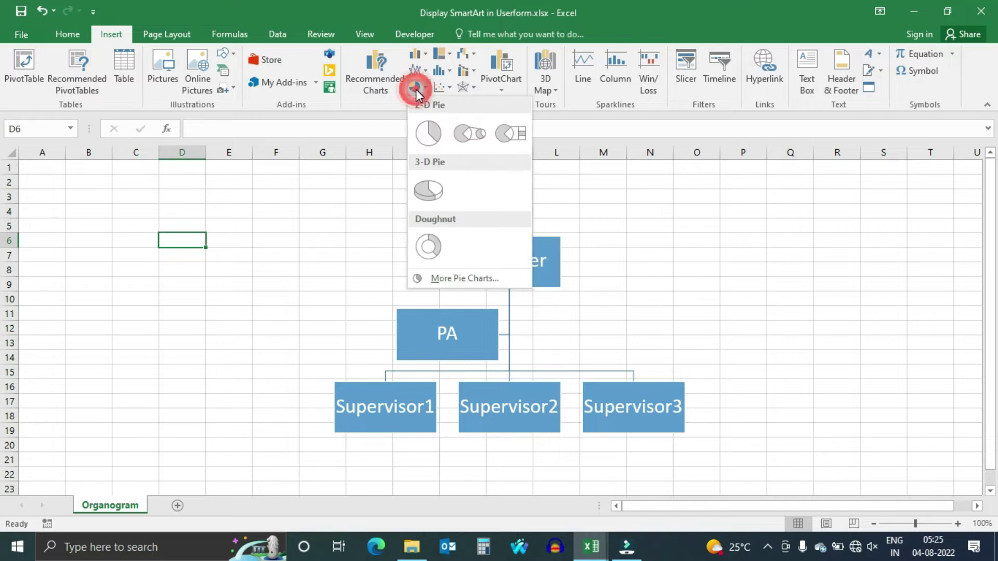
left_click(426, 192)
left_click_drag(434, 285, 141, 245)
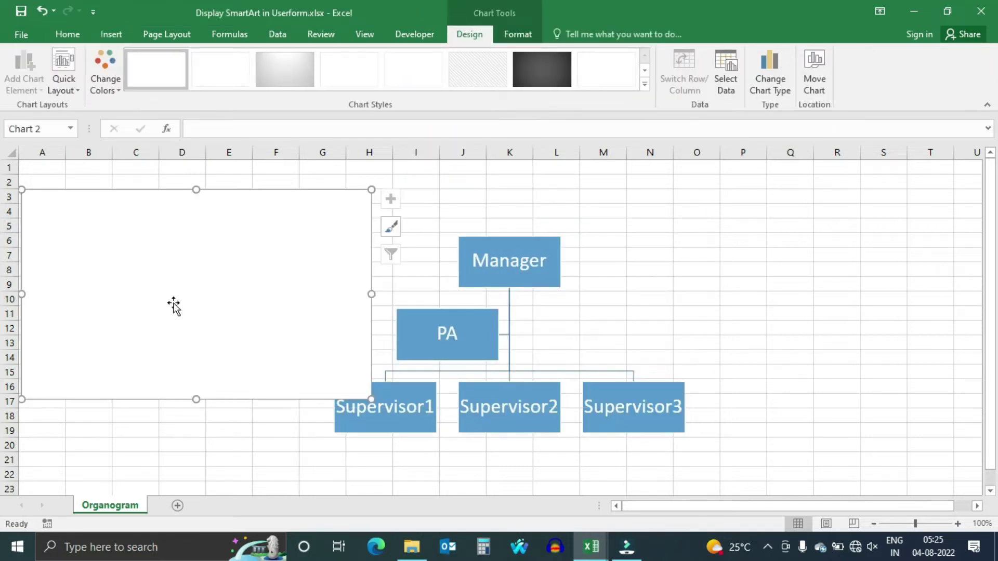
left_click(40, 130)
type("myChart")
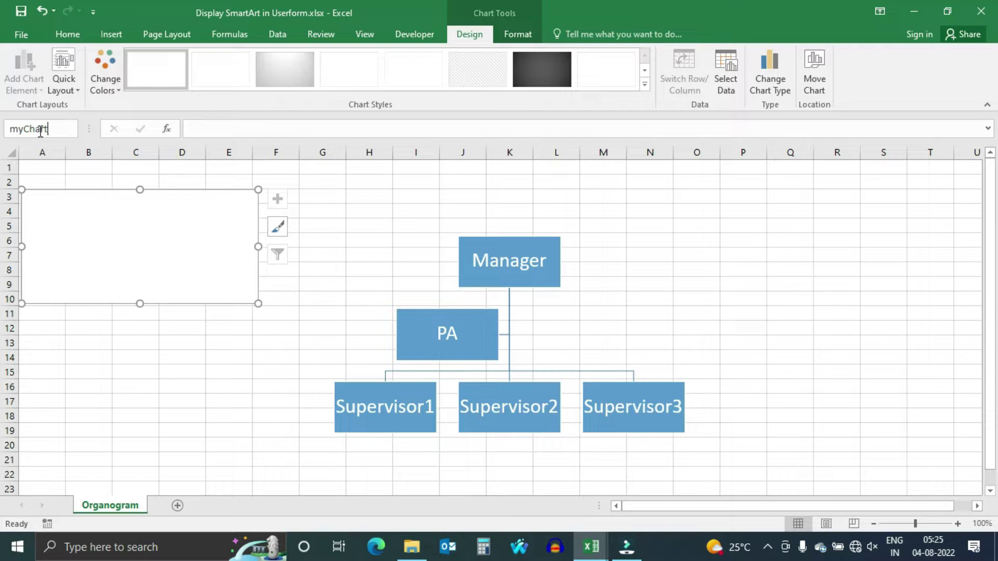
key("Return")
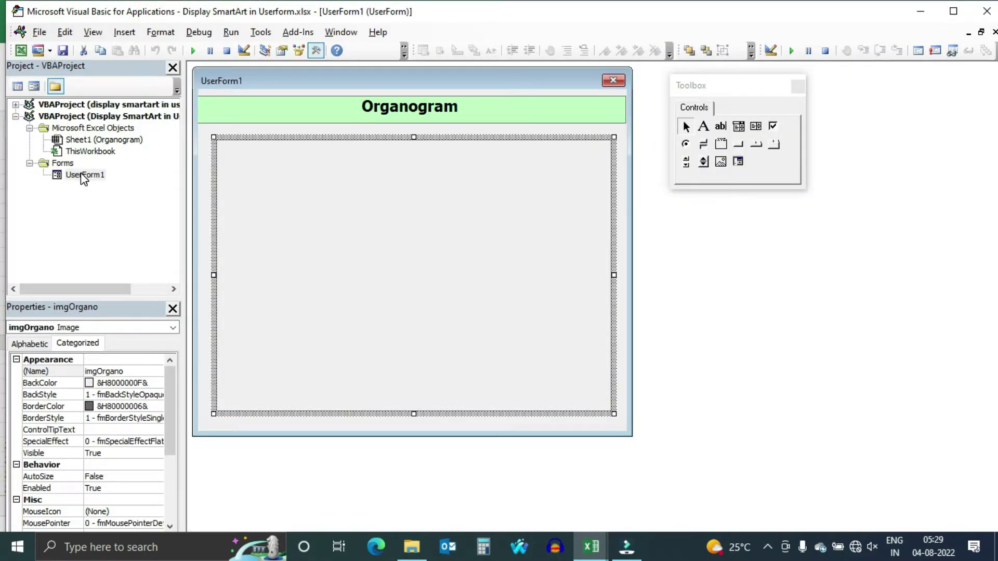
In UserForm1's code, start a Private Sub ShowSmartArt procedure
right_click(84, 175)
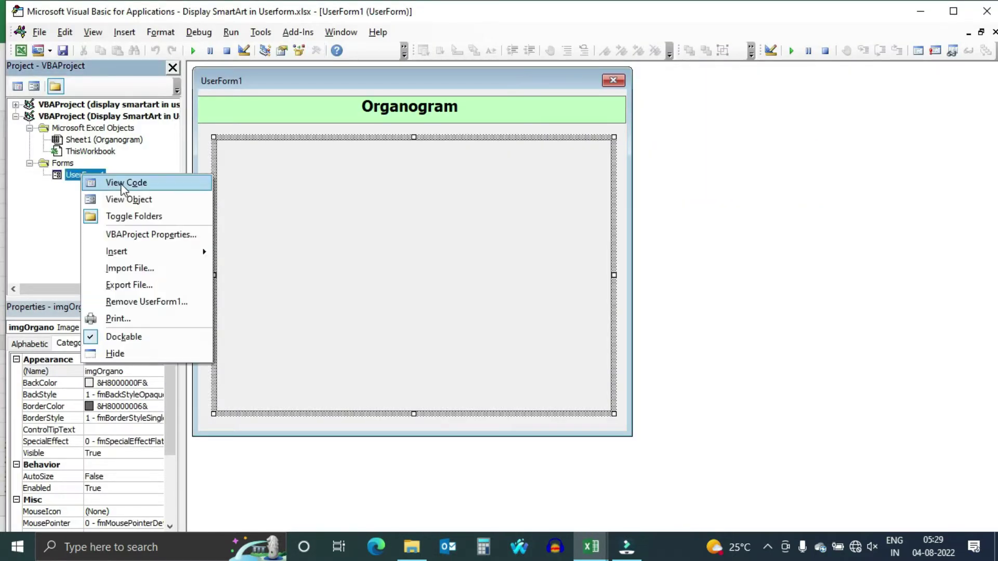
left_click(122, 187)
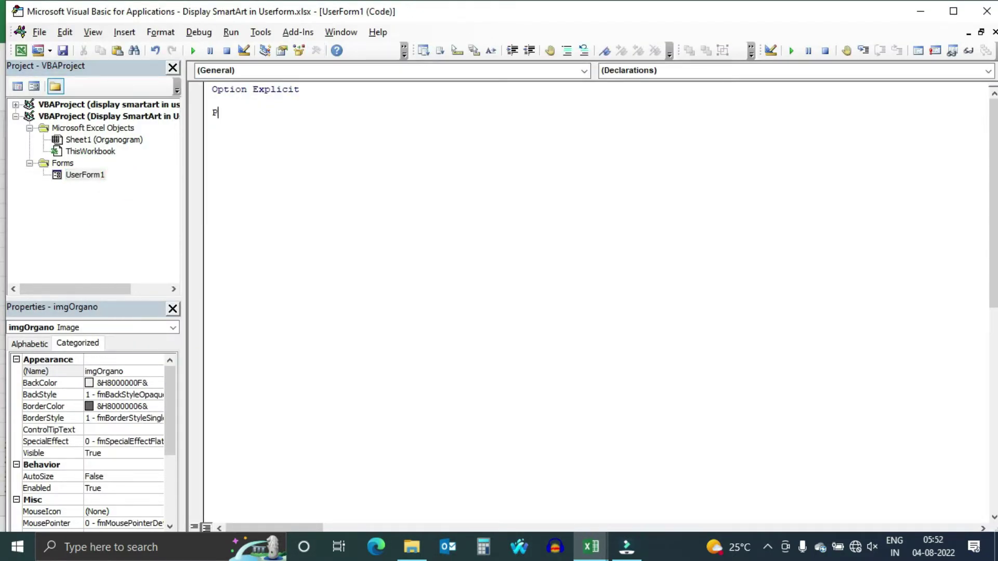
type("Private ShowSmartArt (")
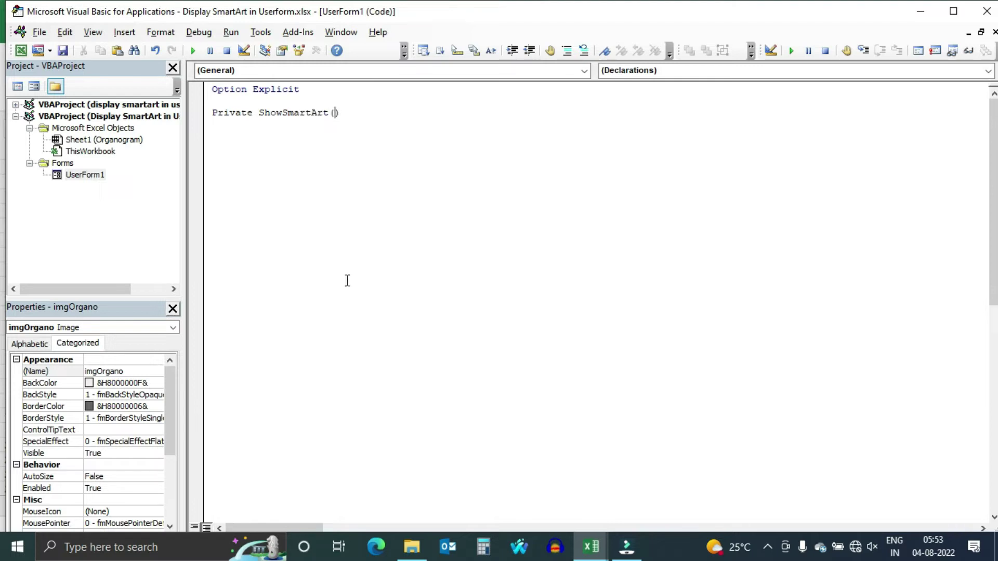
key("ctrl+Left")
type("sub")
key("End")
key("Return")
key("Return")
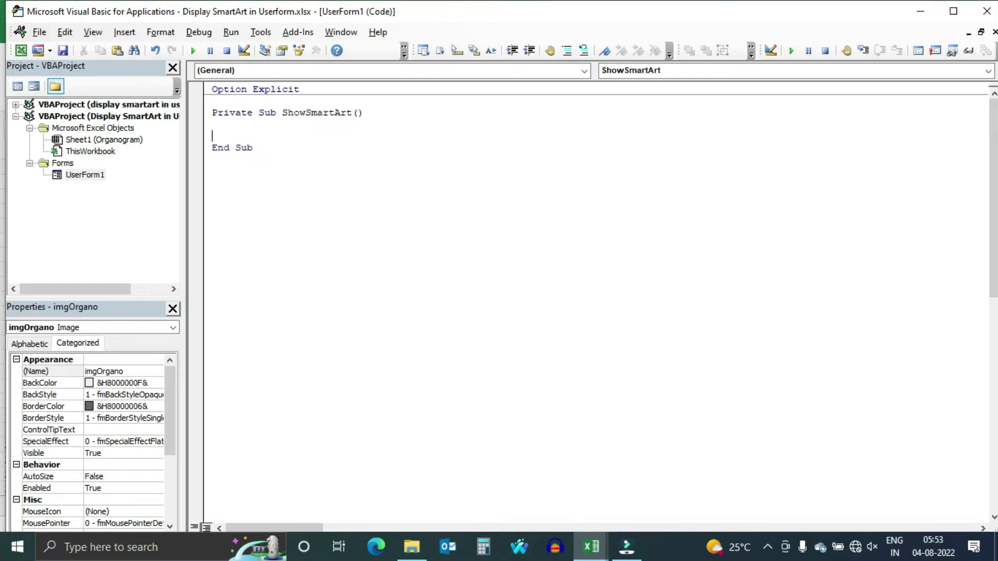
type("dim ws as w")
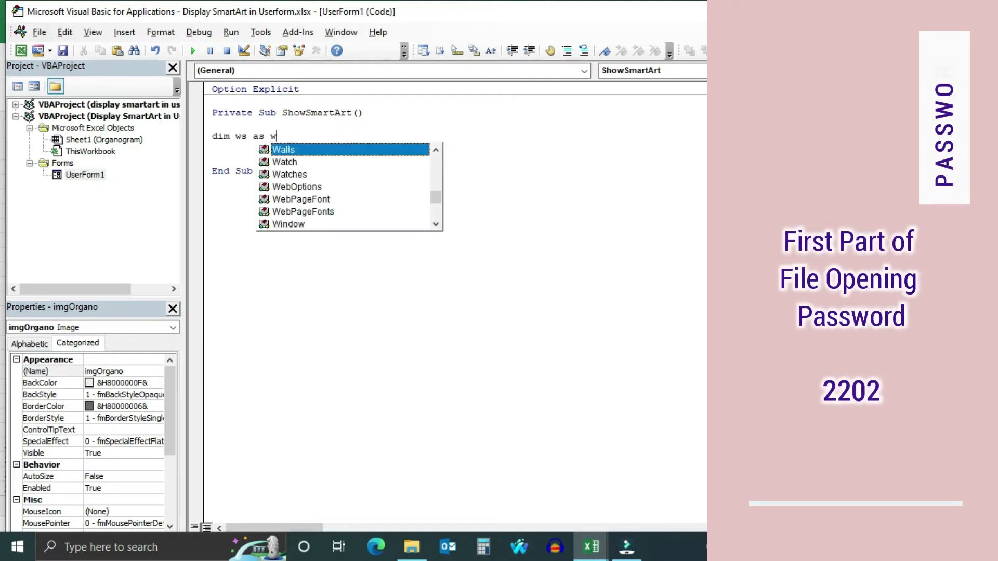
type("orks")
Declare ws As Worksheet, myChart As Chart and tmpPath As String
key("Tab")
key("Return")
type("dim m")
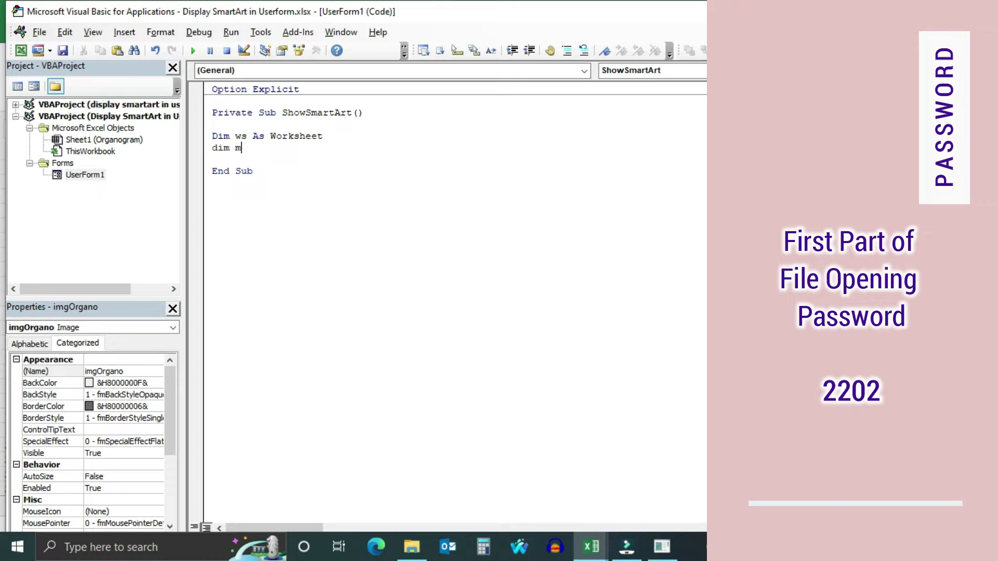
type("yChart as cha")
key("Tab")
key("Return")
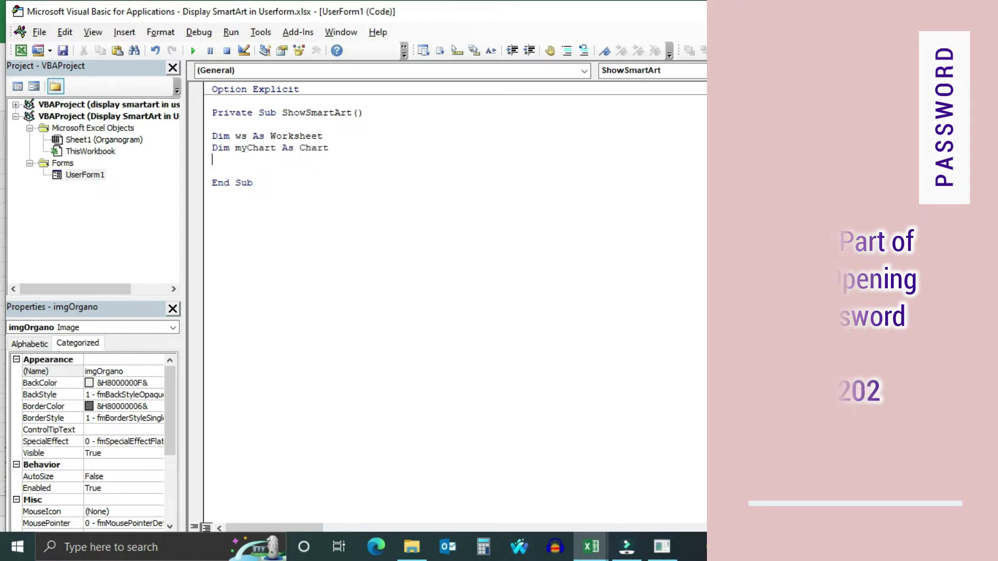
type("Dim FilePath")
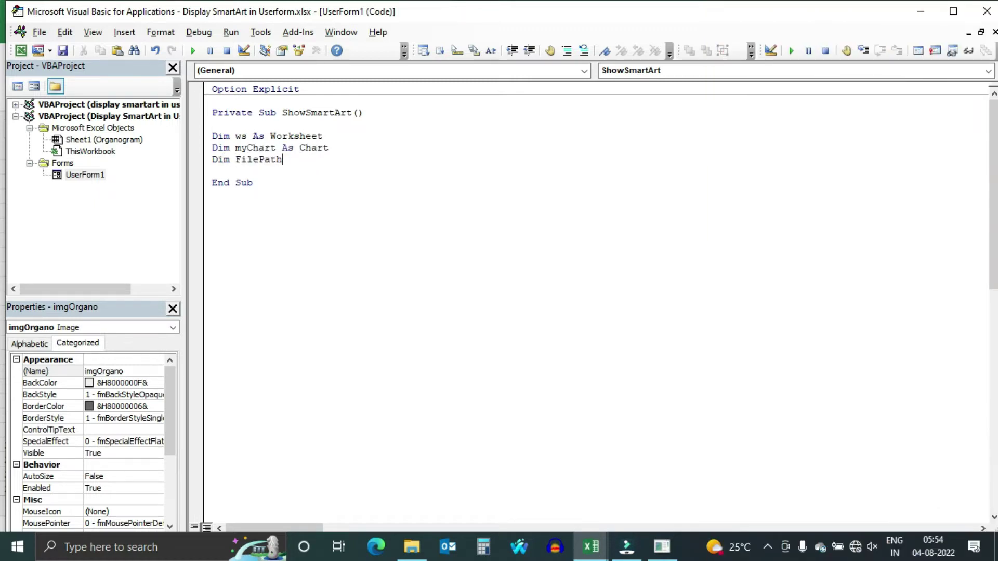
key("BackSpace")
key("BackSpace")
key("BackSpace")
key("BackSpace")
key("BackSpace")
key("BackSpace")
key("BackSpace")
key("BackSpace")
type("tmpPath as ")
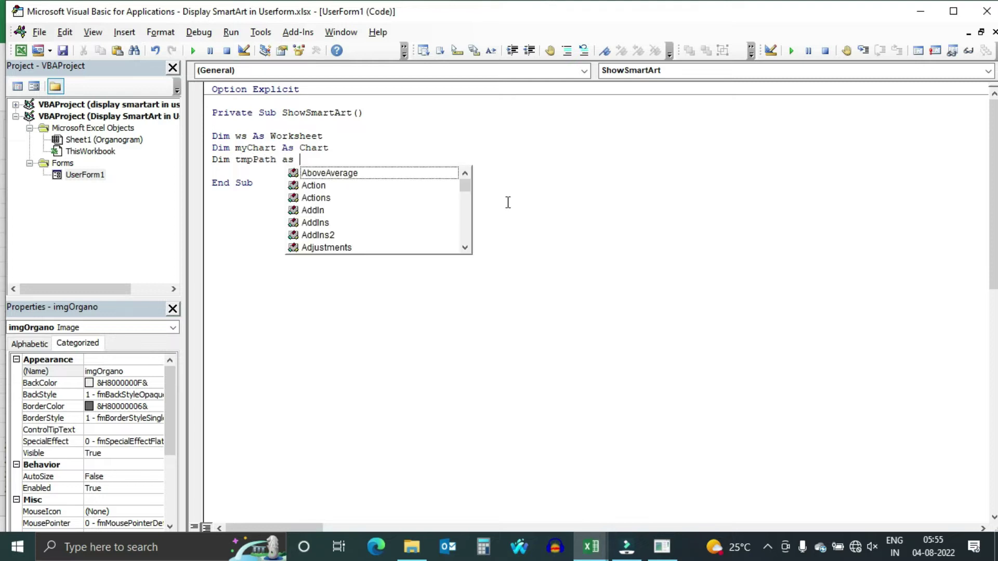
type("str")
key("Tab")
key("Return")
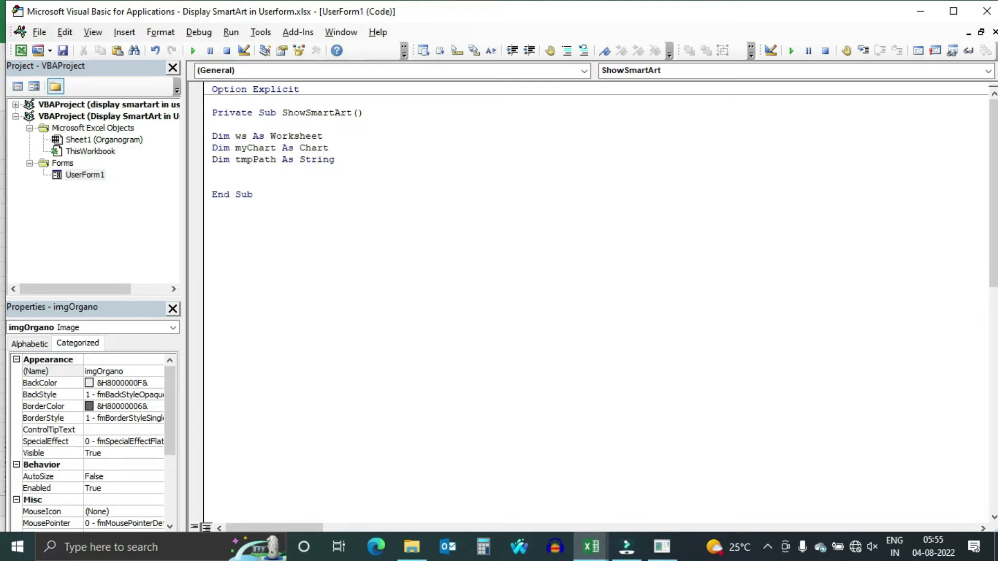
key("Return")
key("Up")
type("set ws=thiswor")
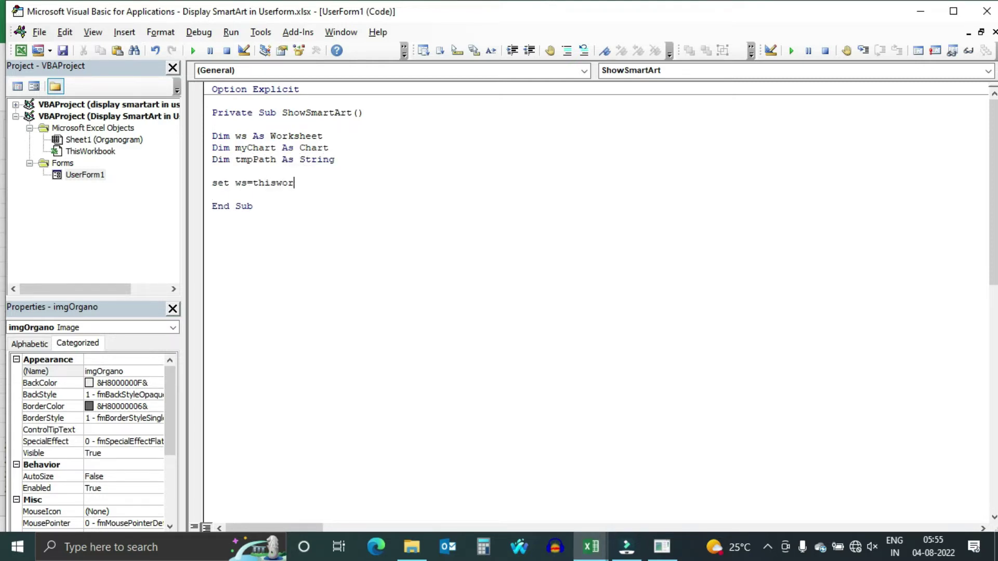
type("kbook.sh")
Set ws to Sheets("Organogram"), copying the exact sheet name
key("Tab")
type("(")
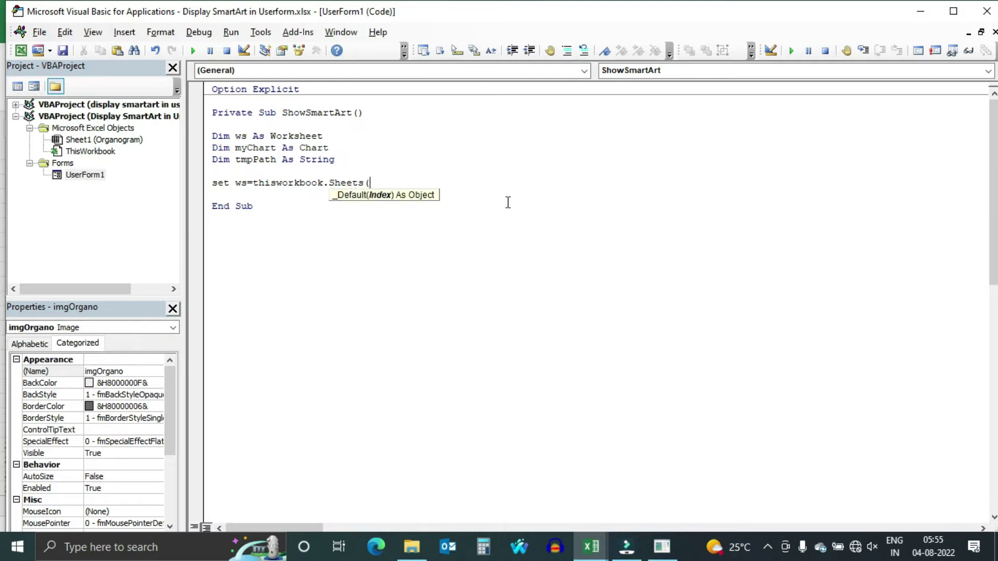
left_click(94, 140)
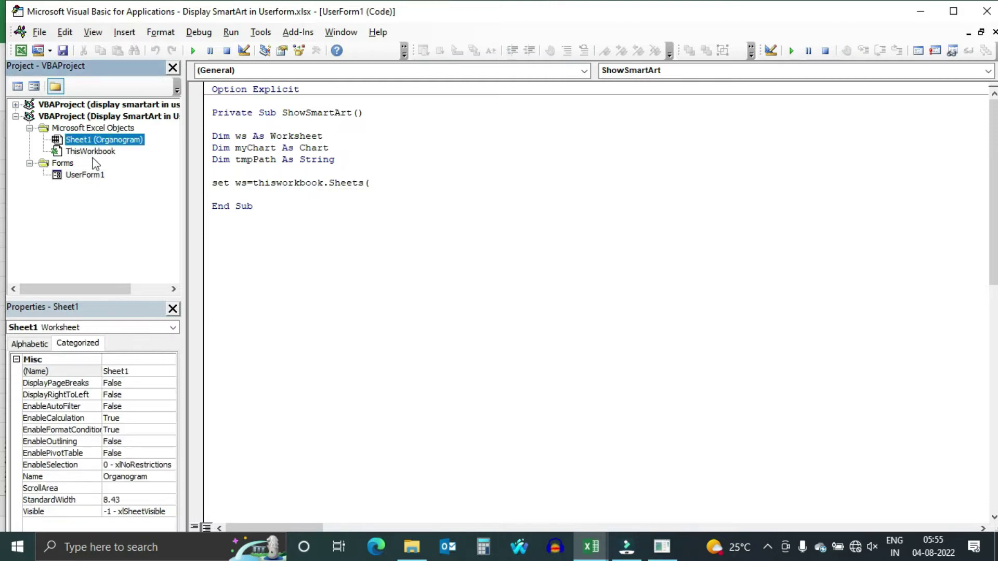
double_click(125, 476)
key("ctrl+c")
left_click(385, 183)
type("\"")
key("ctrl+v")
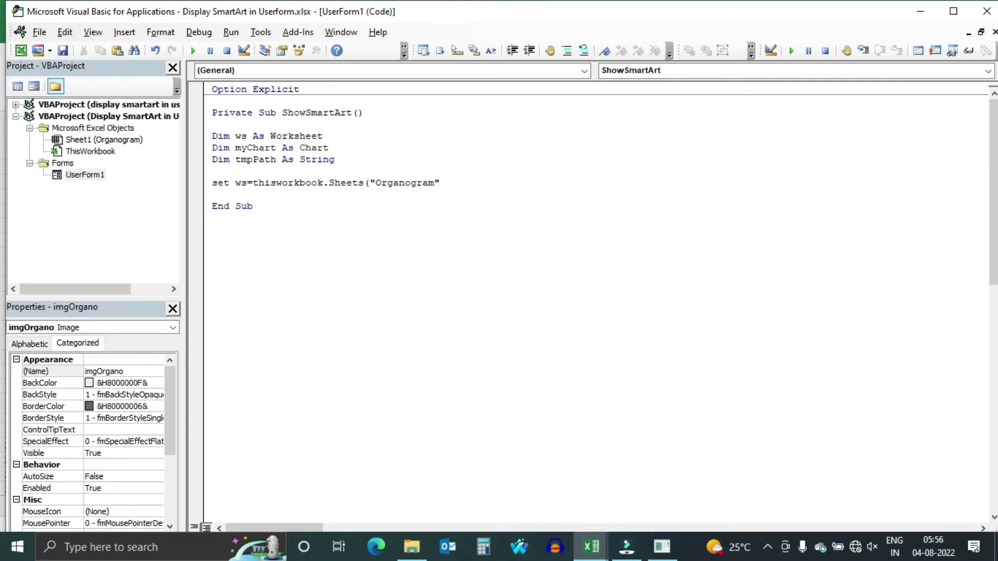
key("Return")
type("Set my")
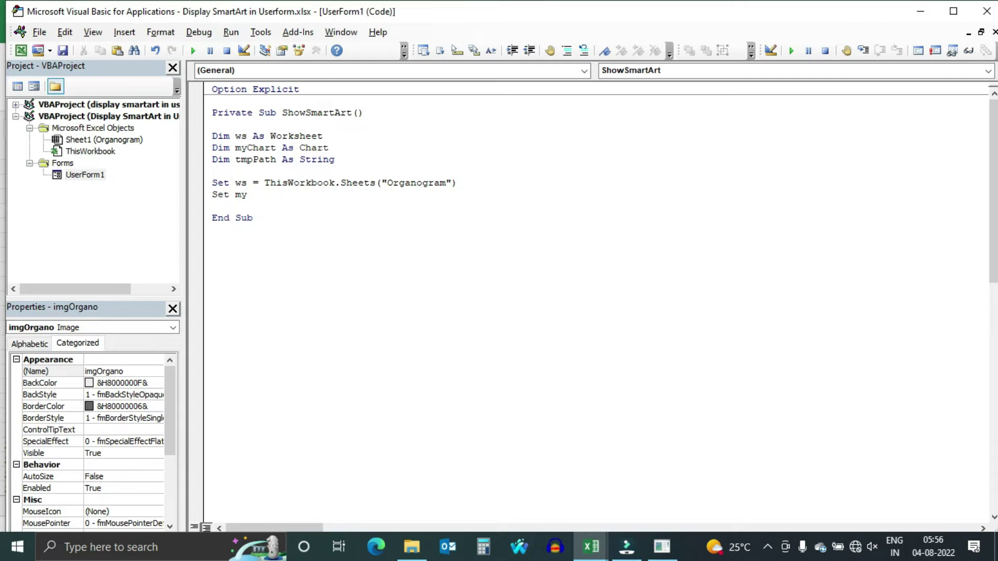
type("chart=ws")
type(".sha")
Set myChart to the myChart shape on ws, copying its name from Excel
key("Tab")
key("alt+F11")
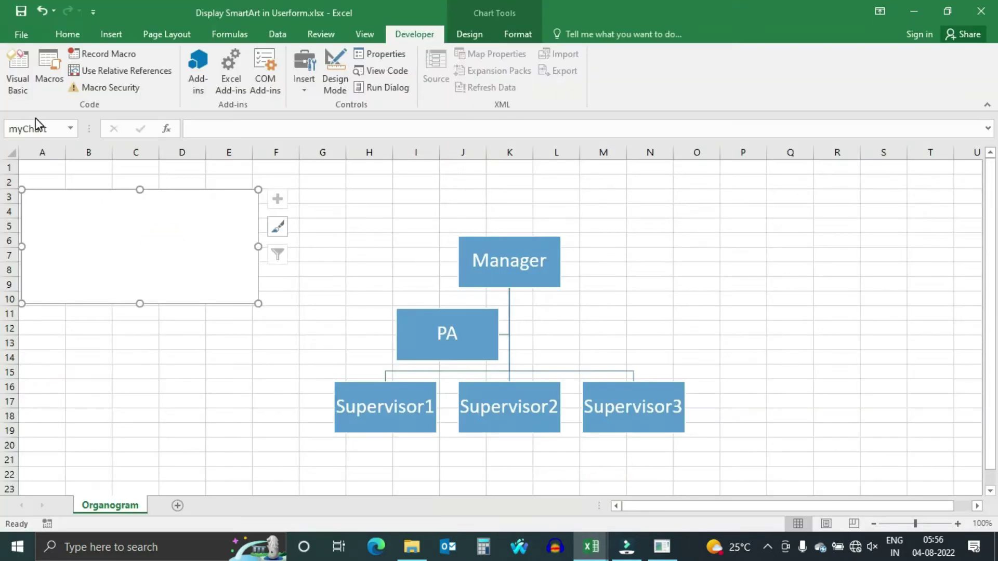
left_click(38, 128)
key("ctrl+c")
key("alt+F11")
type("\"")
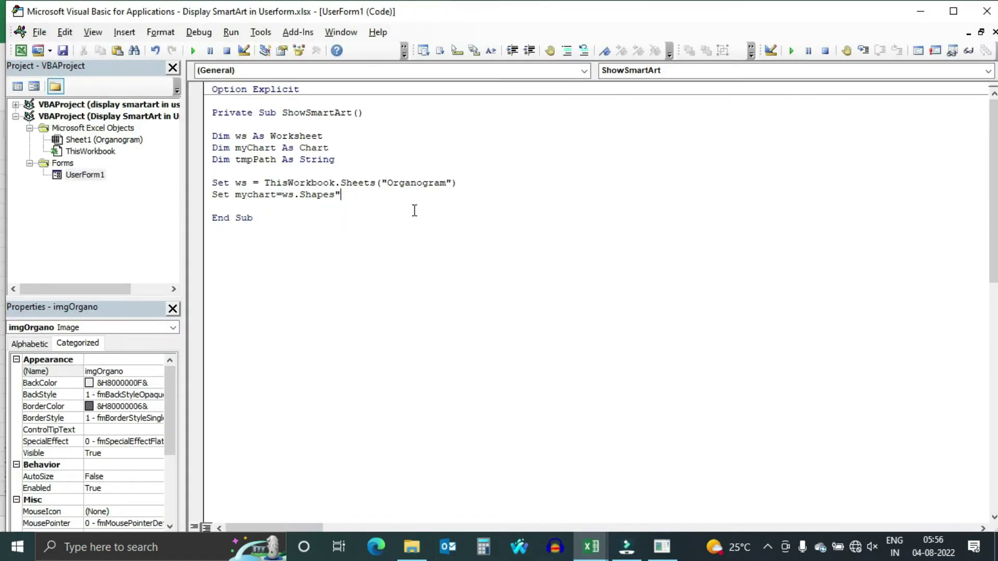
type("(\"")
key("ctrl+v")
type("\")")
type(".Chart")
key("Return")
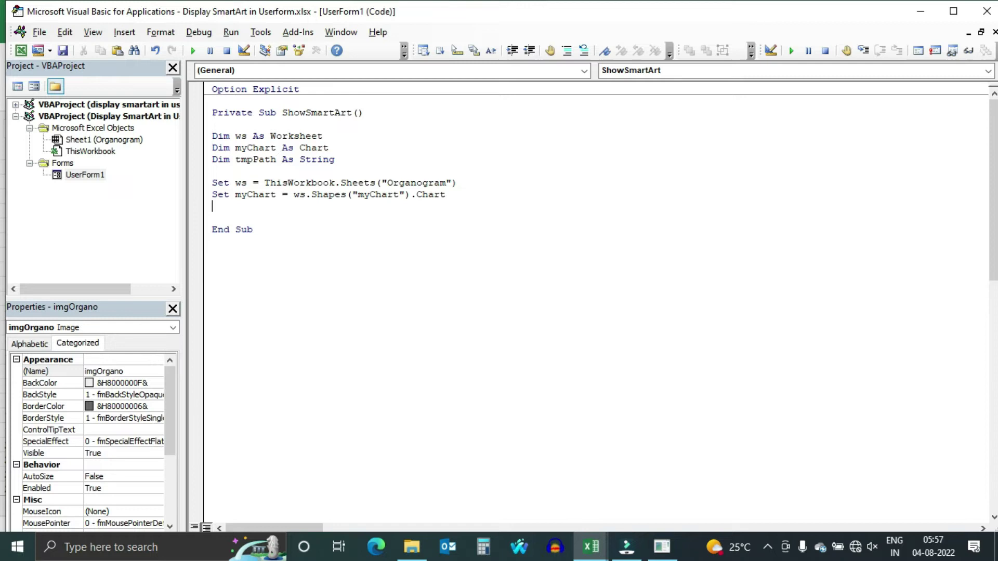
Write tmpPath = ThisWorkbook.Path & "\" & "OrganoPic.jpg"
key("Up")
type("tmppath = thisworkboo")
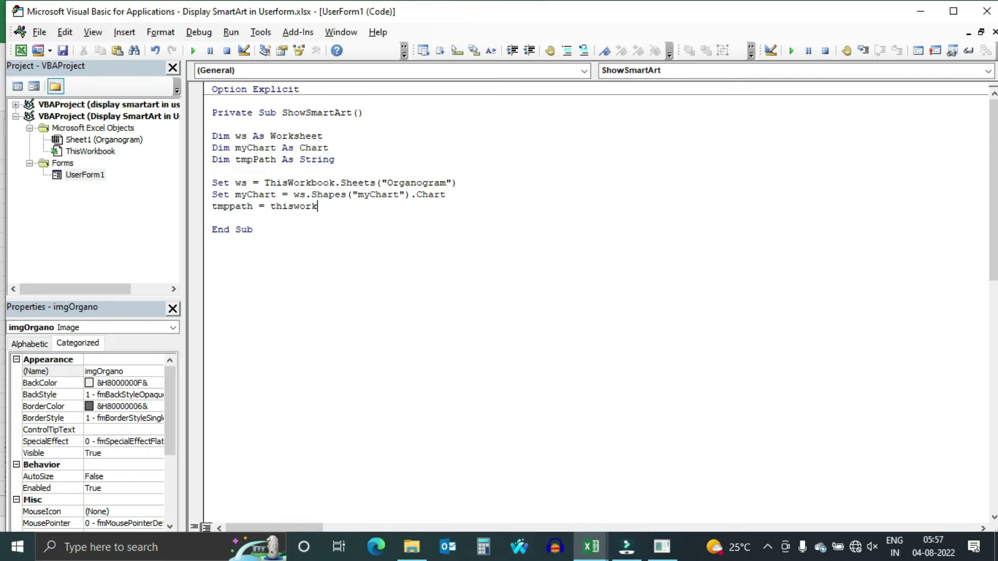
type("k.Path & \"\\\" & OrganoPic")
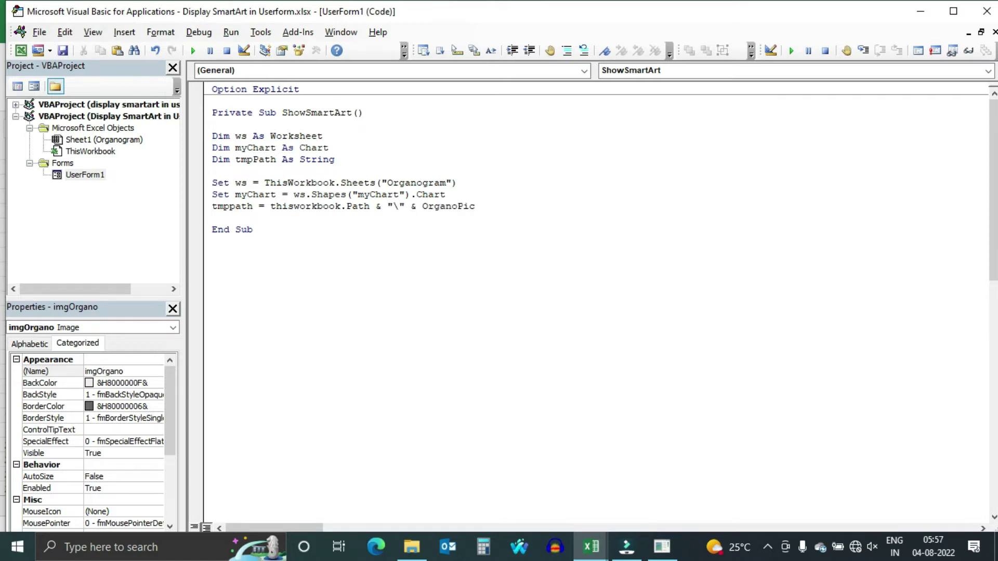
type("\"")
key("Right")
key("Right")
key("Right")
type("pg\"")
key("Return")
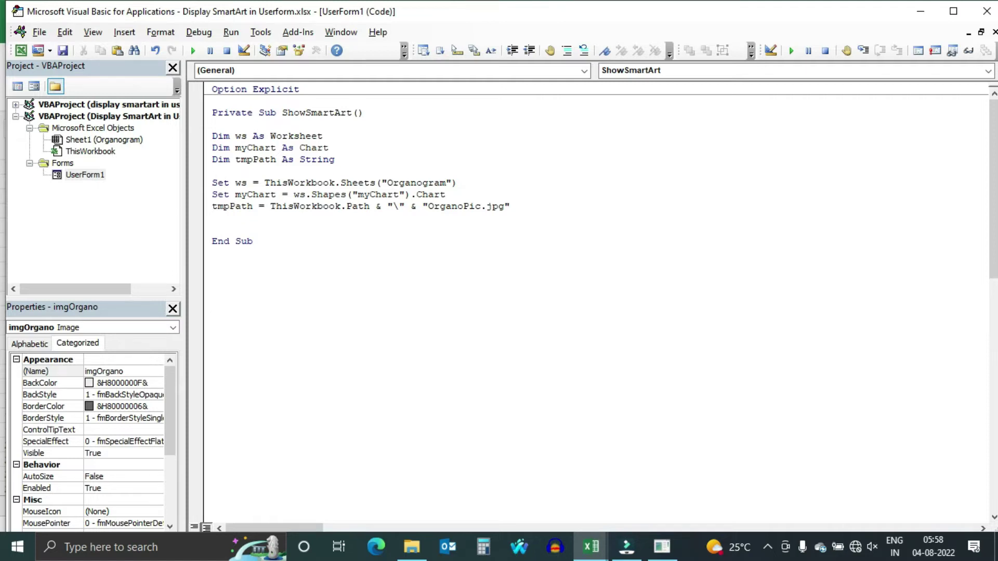
Add a comment and start a ws.Shapes line, checking the diagram name Organo in Excel
key("Return")
type("'Copy SmartArt")
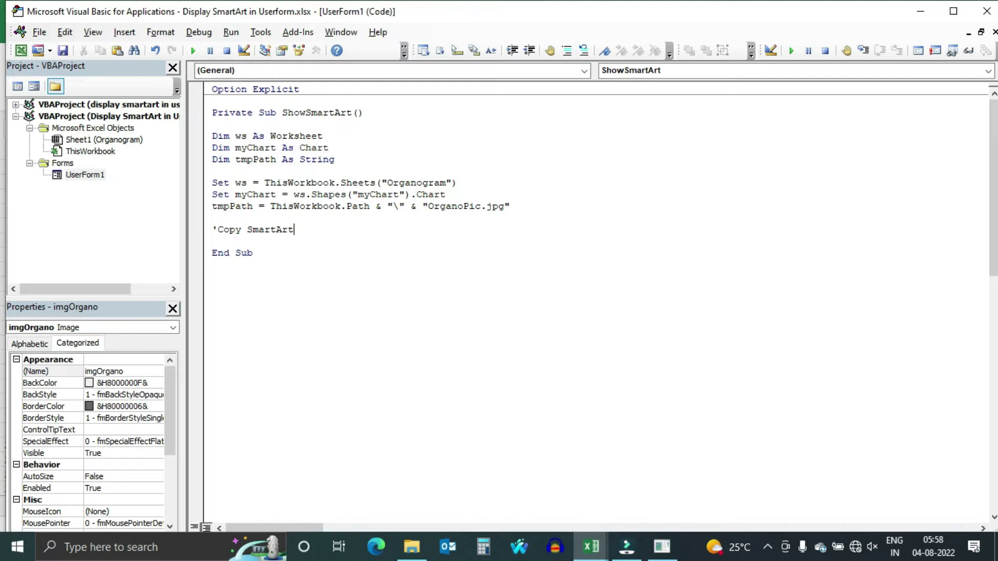
type("and Paste in the blank Cha")
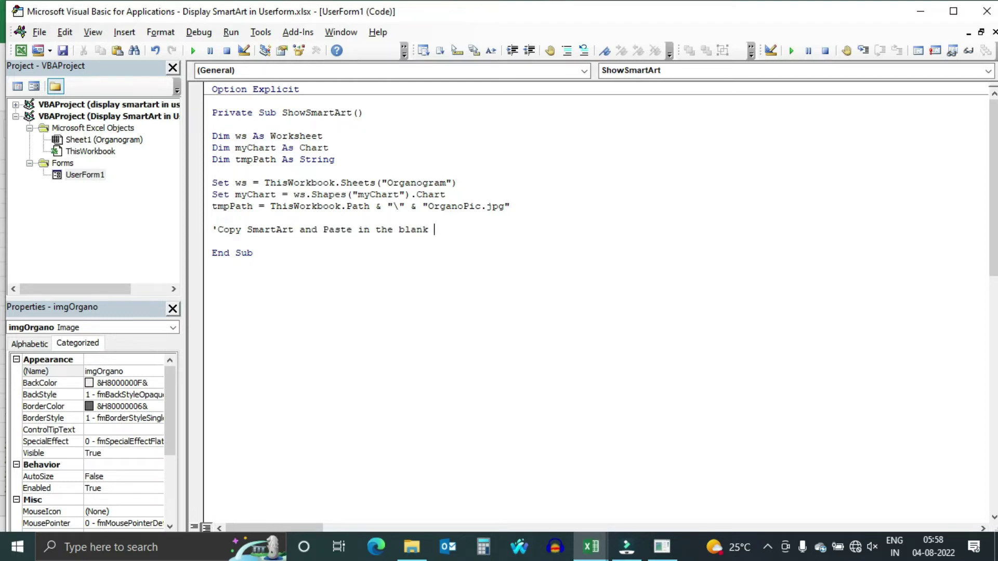
type("rt Object")
key("Return")
type("ws.")
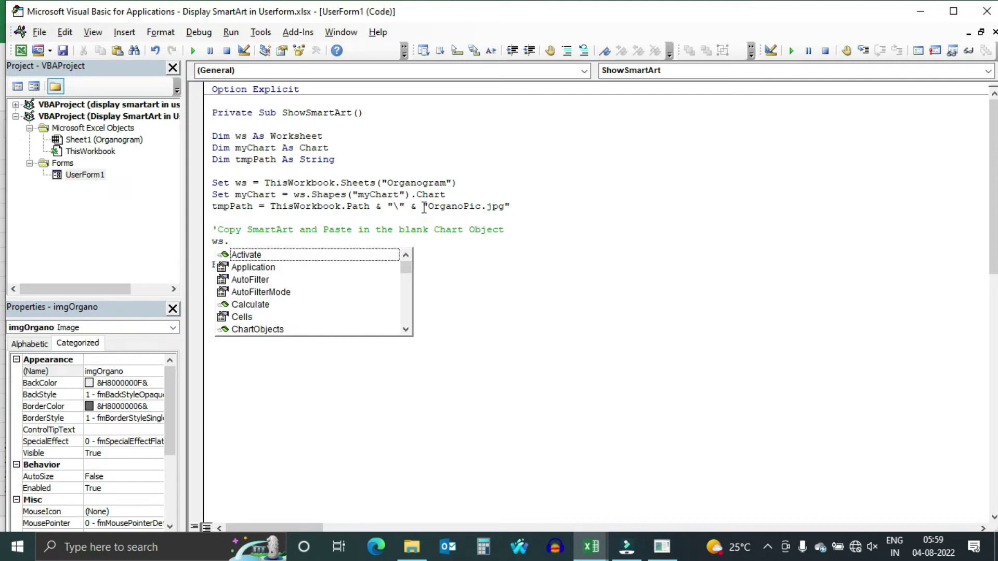
type("sh")
key("Tab")
key("alt+F11")
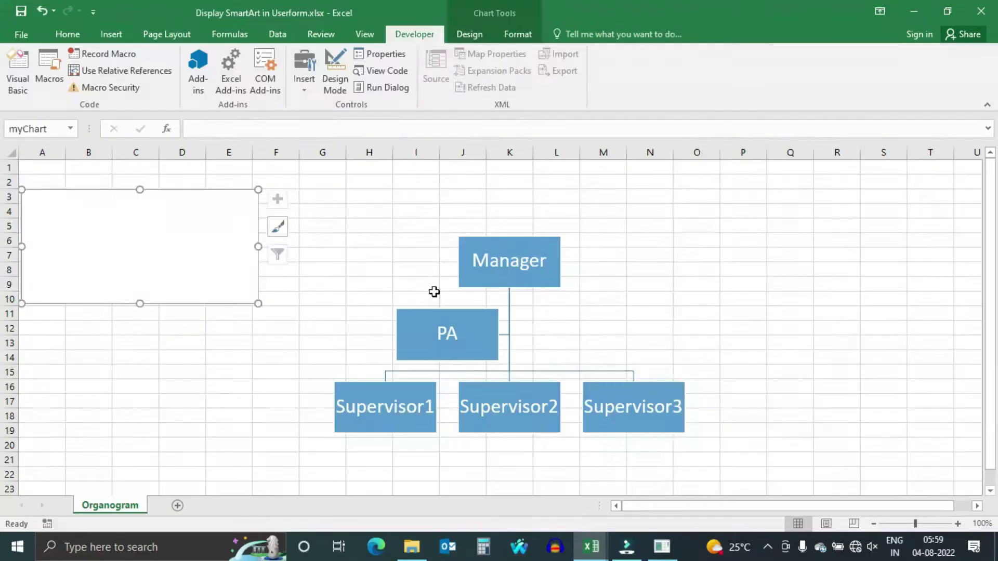
left_click(431, 289)
left_click(40, 127)
double_click(39, 127)
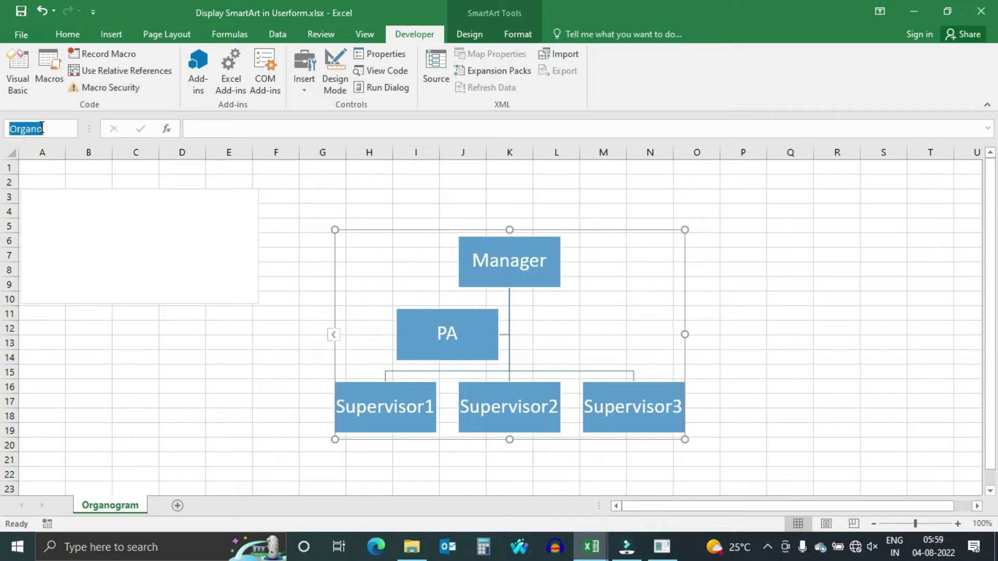
left_click(214, 335)
left_click(594, 550)
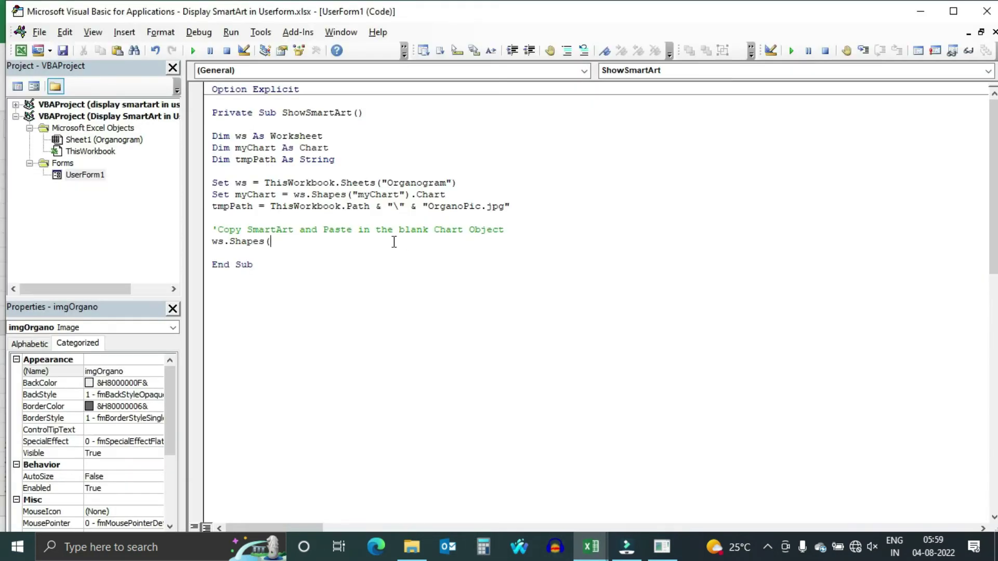
type("(\"Organo\")")
type(".cop")
Complete ws.Shapes("Organo").CopyPicture and add myChart.Paste
key("Down")
key("Tab")
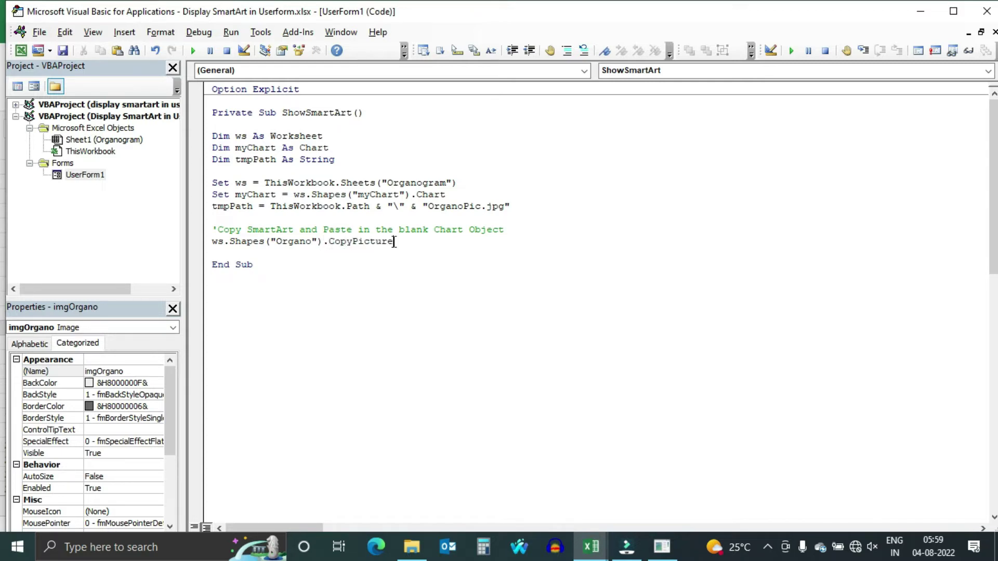
key("Return")
type("myca")
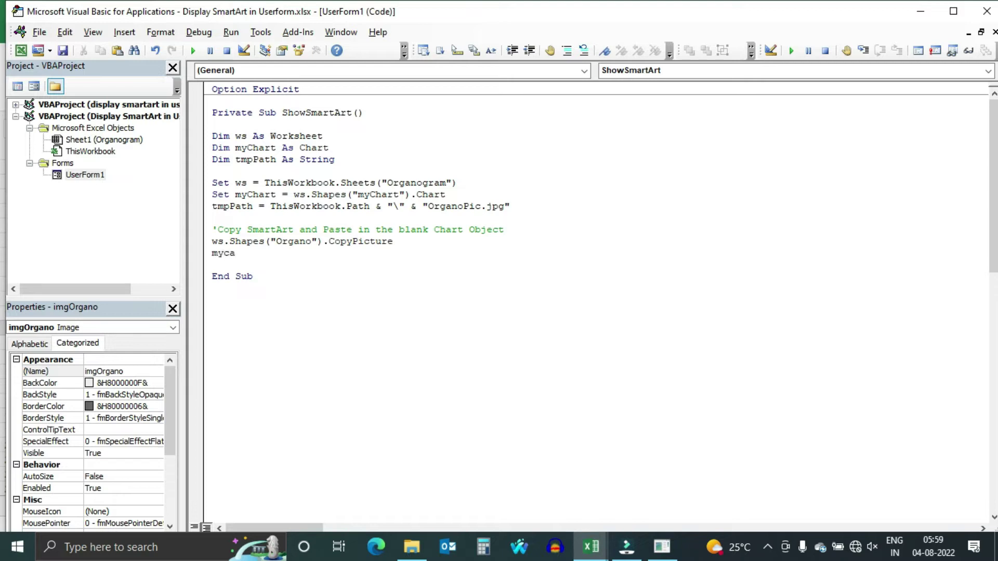
type("ychart.p")
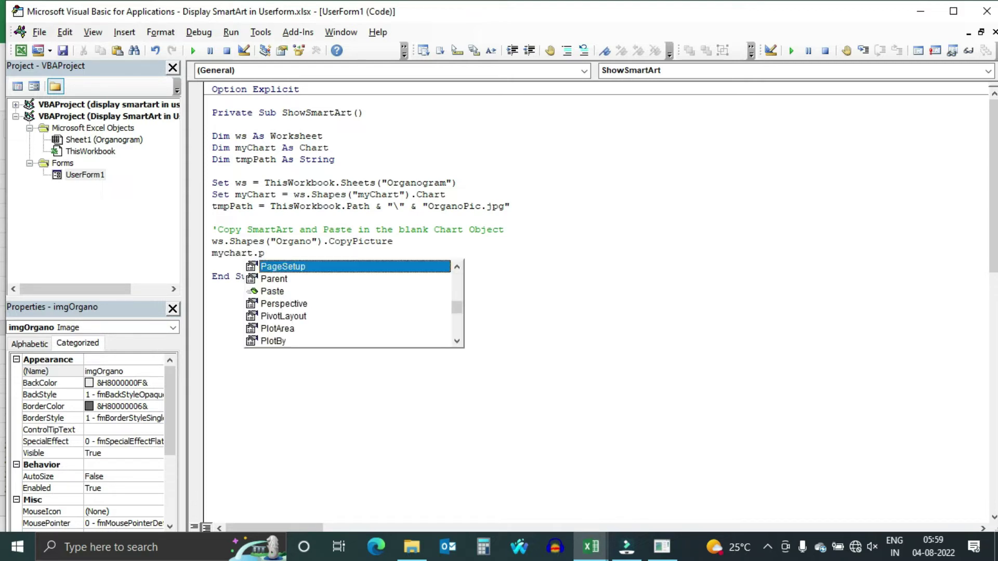
type("as")
key("Tab")
key("Return")
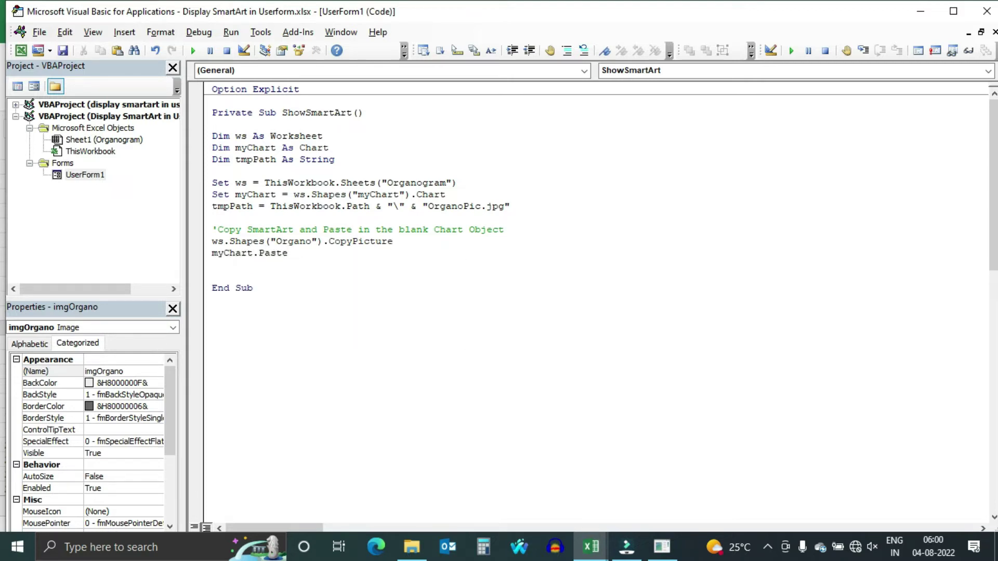
Add an export comment and the line myChart.Export tmpPath
key("Return")
type("xport ")
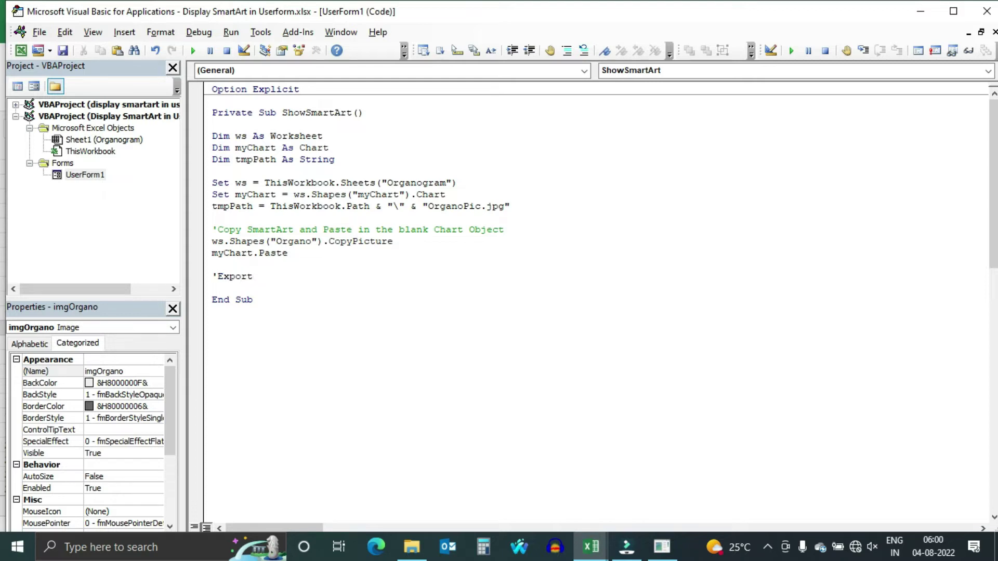
type("Chart object")
key("BackSpace")
key("BackSpace")
key("BackSpace")
type("picture")
key("Return")
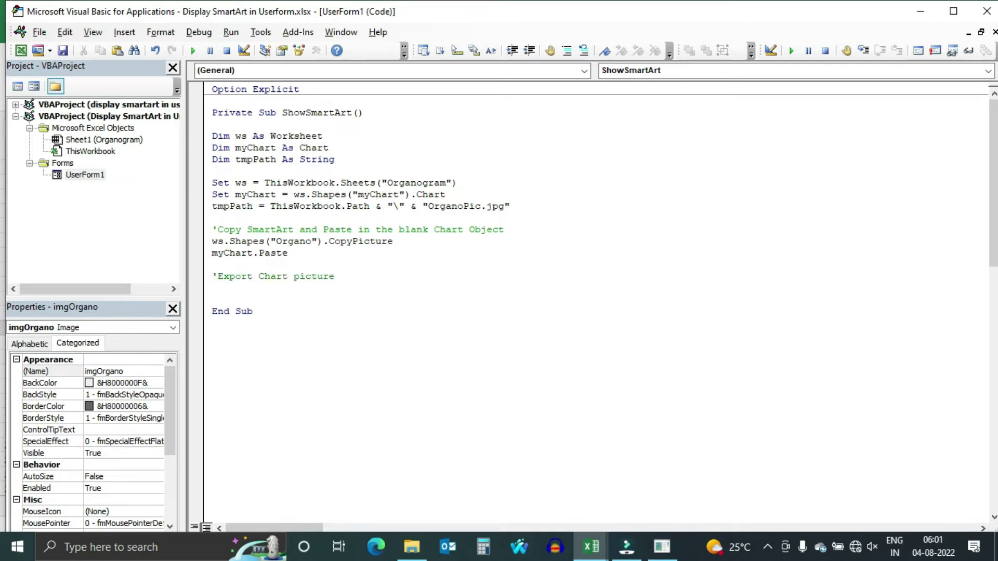
type("mychart.Export")
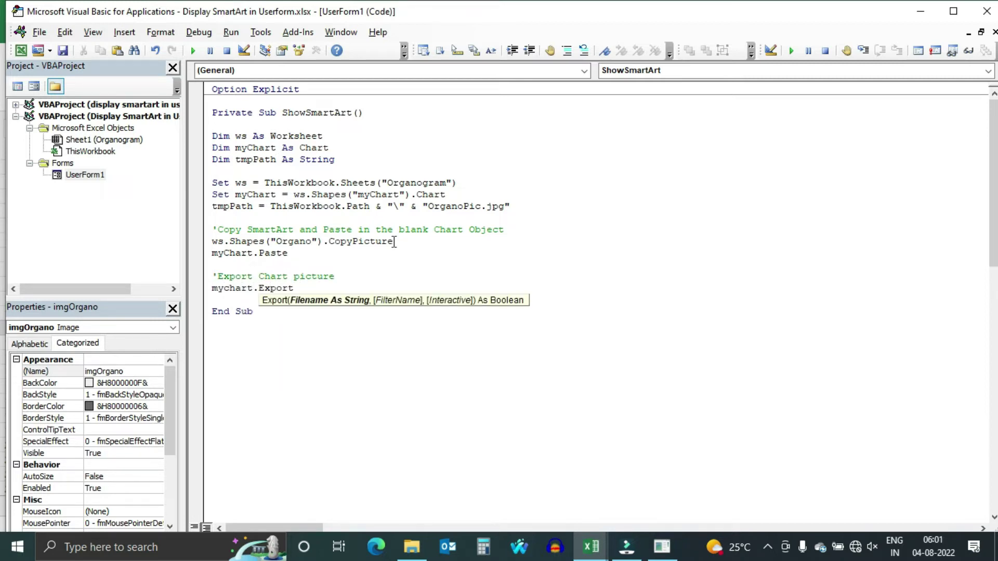
type(" tmpPath")
key("Return")
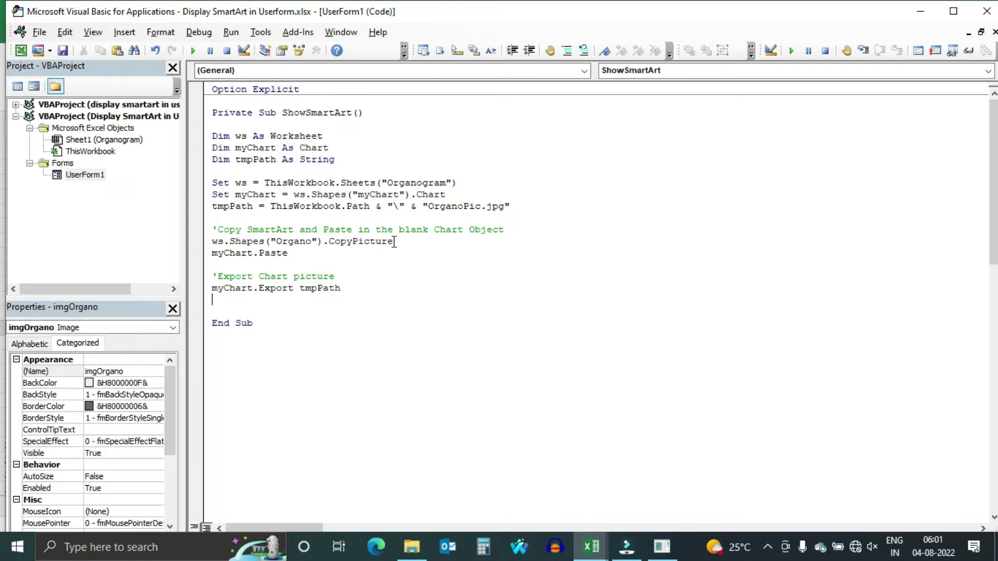
type("'Load pi")
type("cture to ")
type("Userform")
Add a load comment and Me.imgOrgano.Picture = LoadPicture(tmpPath)
key("Return")
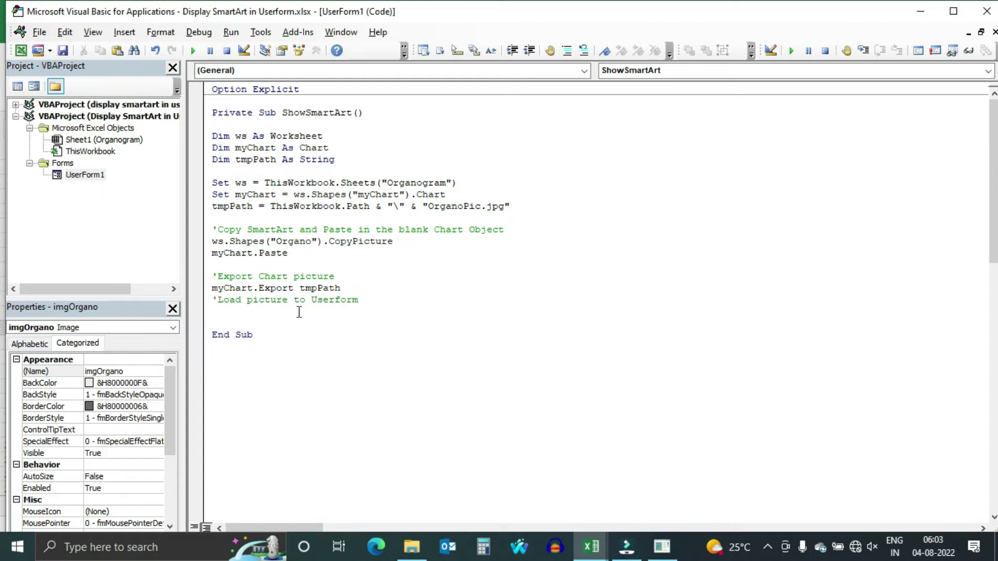
type("me.")
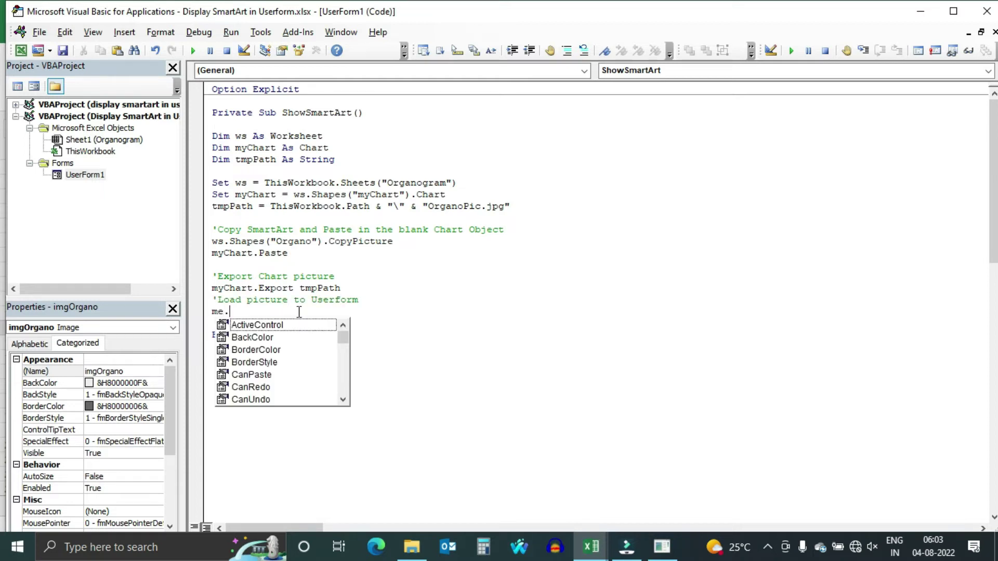
type("i")
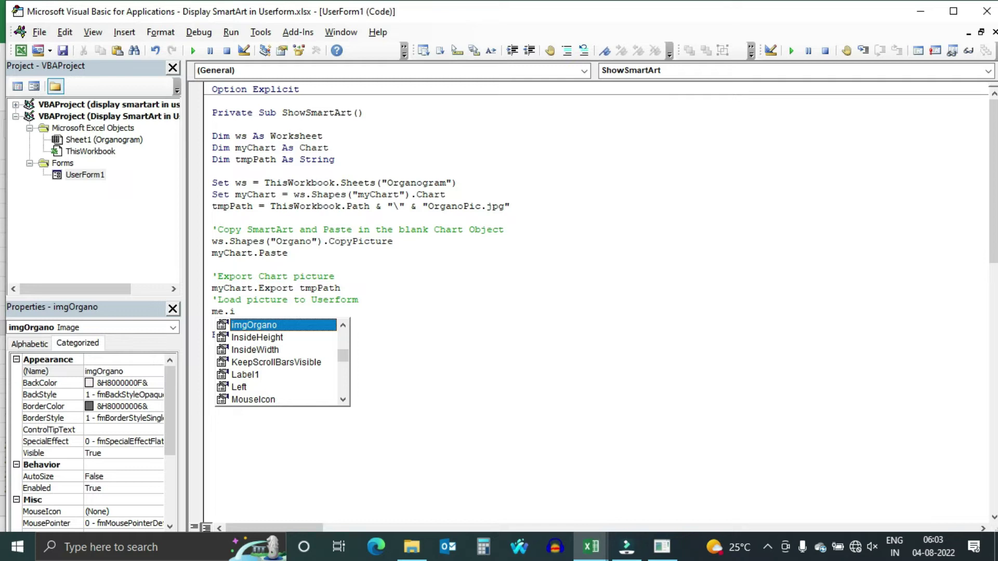
key("Tab")
type(".pi")
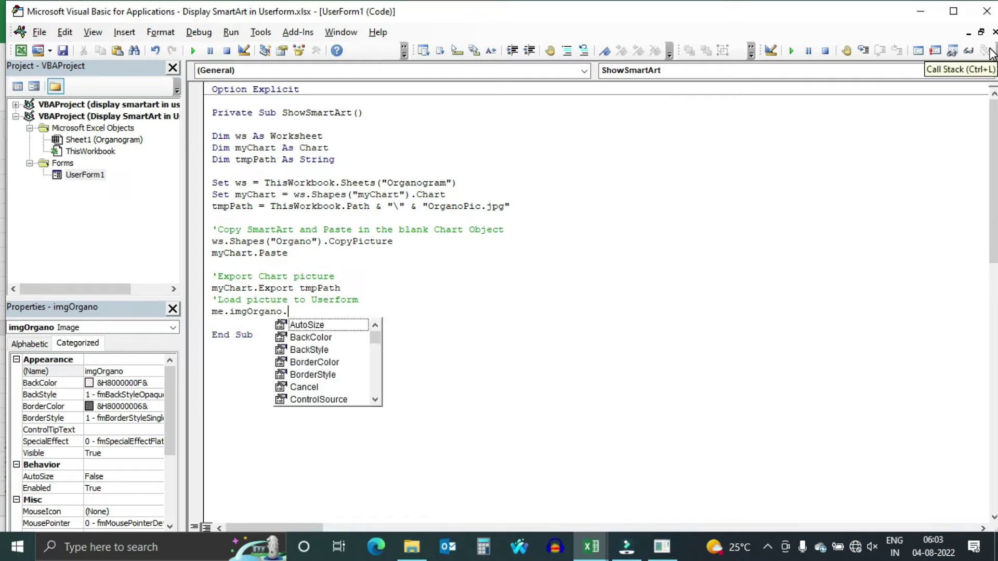
key("Tab")
type("=loa")
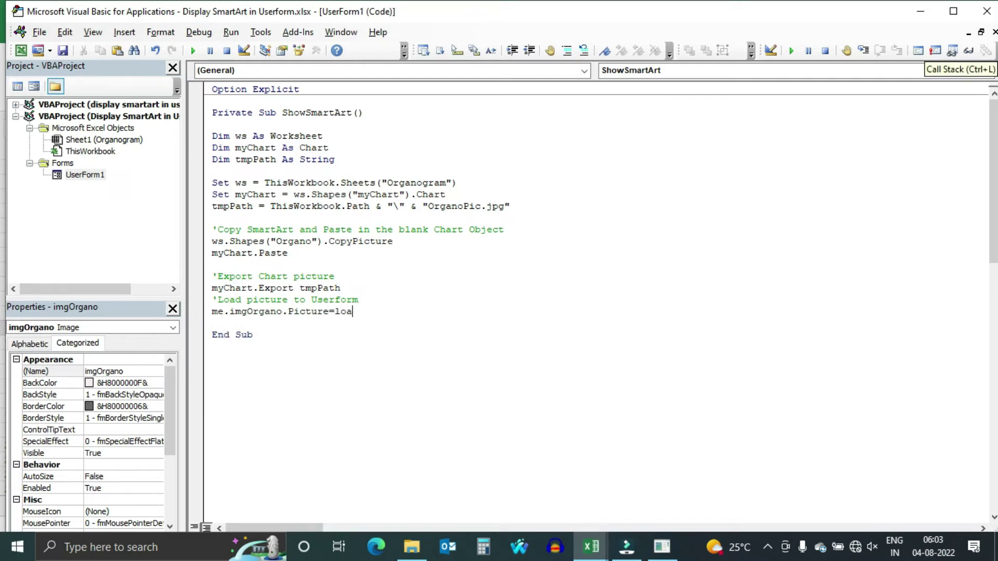
type("dpicture")
type("(tmppa")
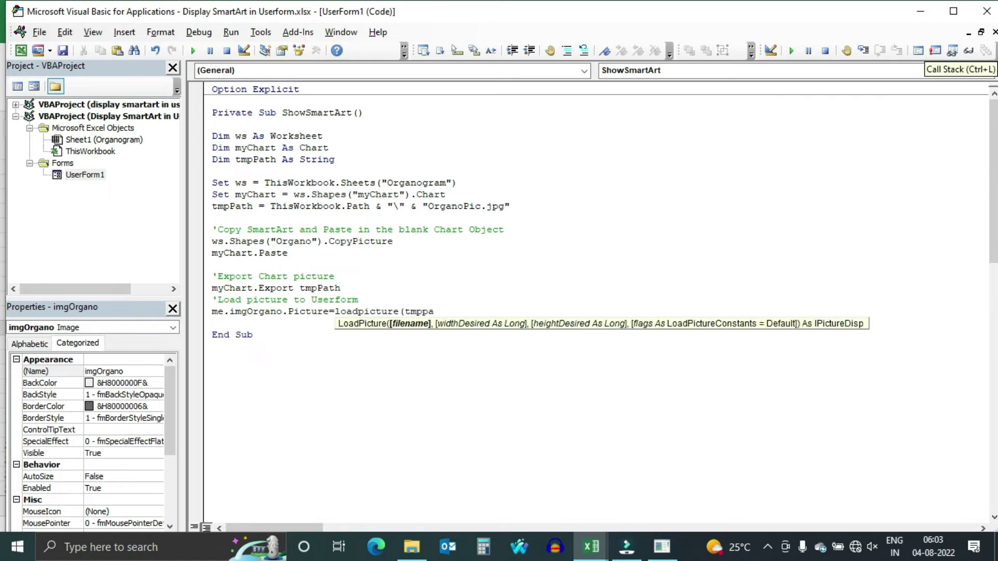
type("th)")
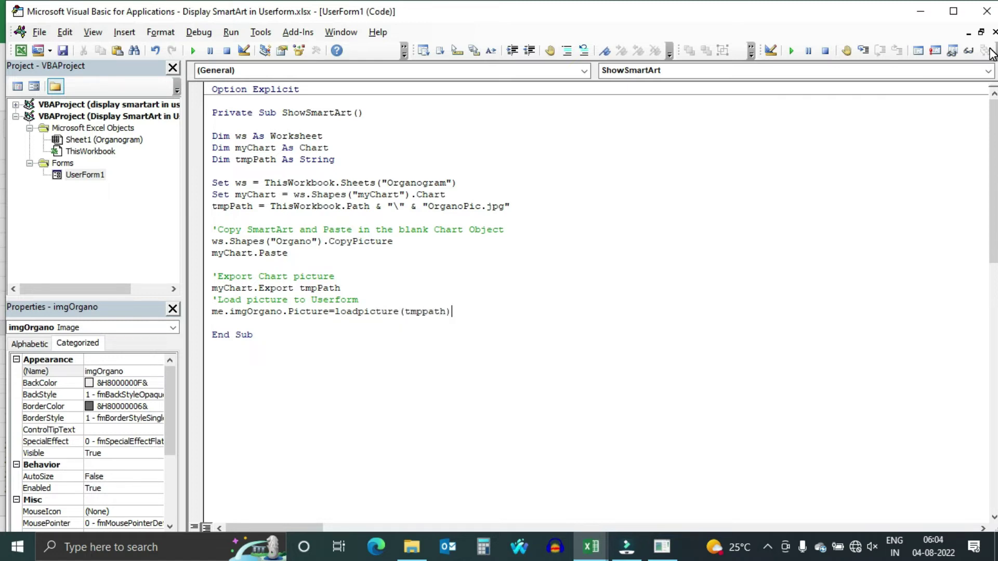
key("Return")
double_click(82, 175)
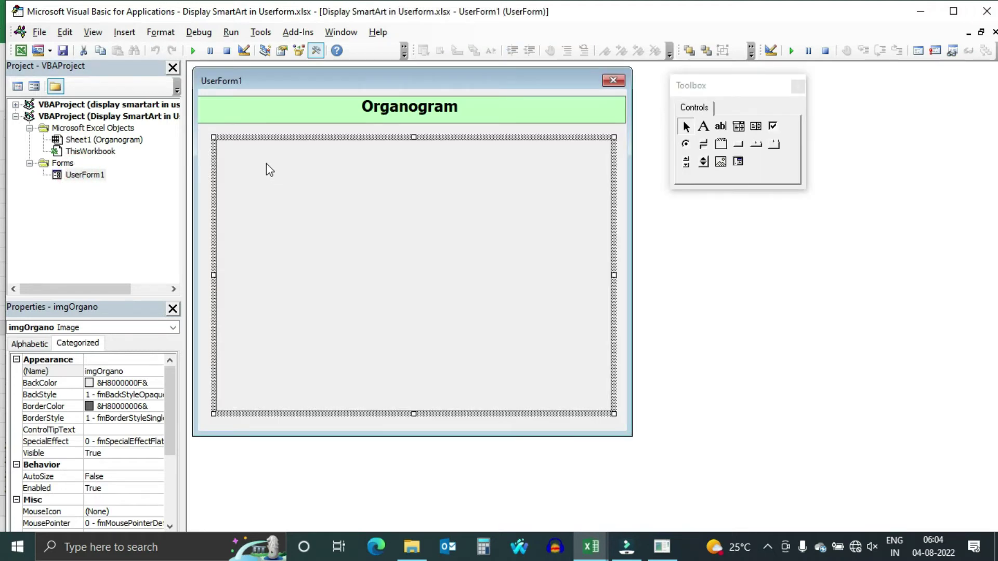
Create a UserForm_Activate handler and delete the UserForm_Click stub
double_click(209, 174)
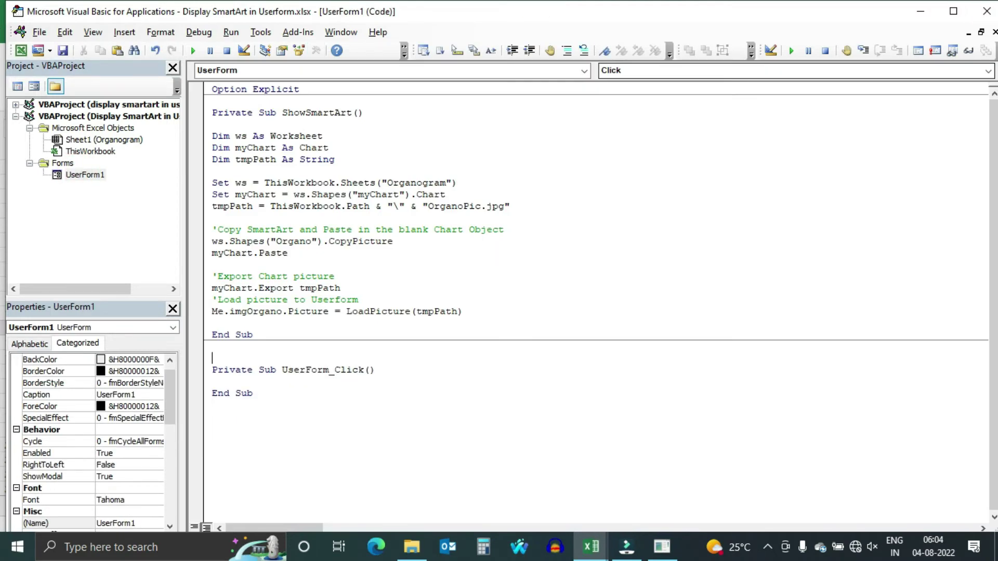
left_click(795, 69)
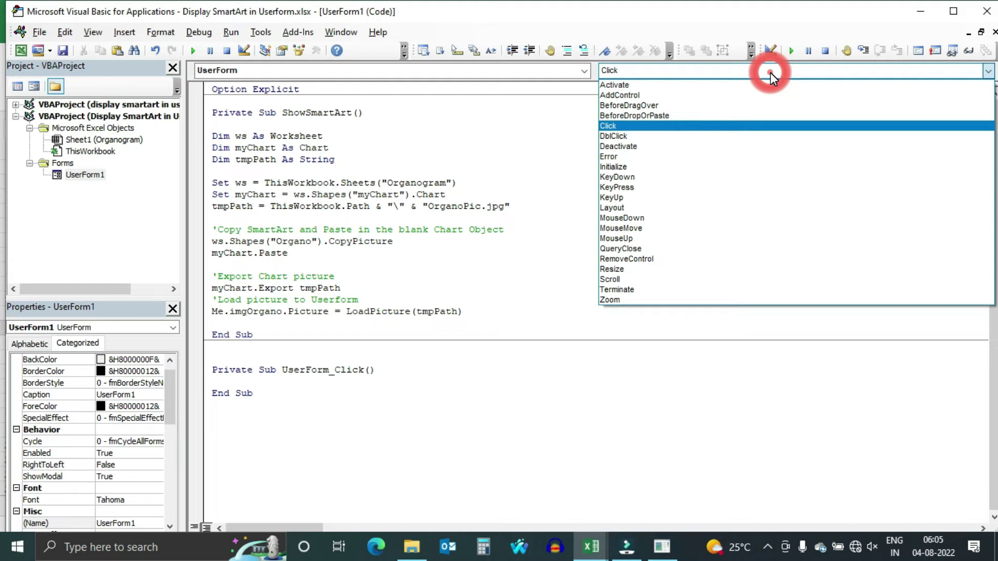
left_click(624, 90)
key("Down")
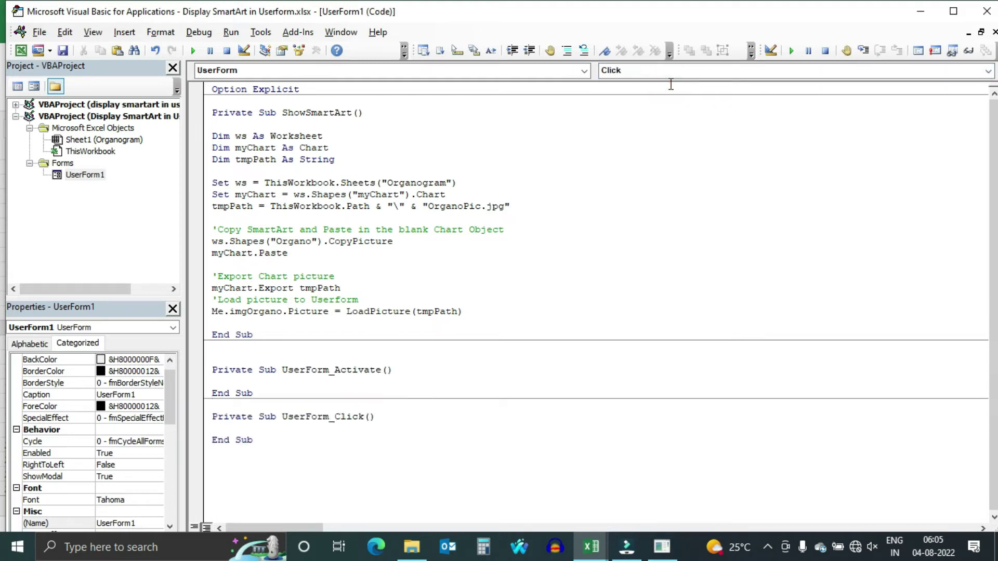
key("shift+Down")
key("shift+Down")
key("shift+Down")
key("Delete")
key("Up")
key("Up")
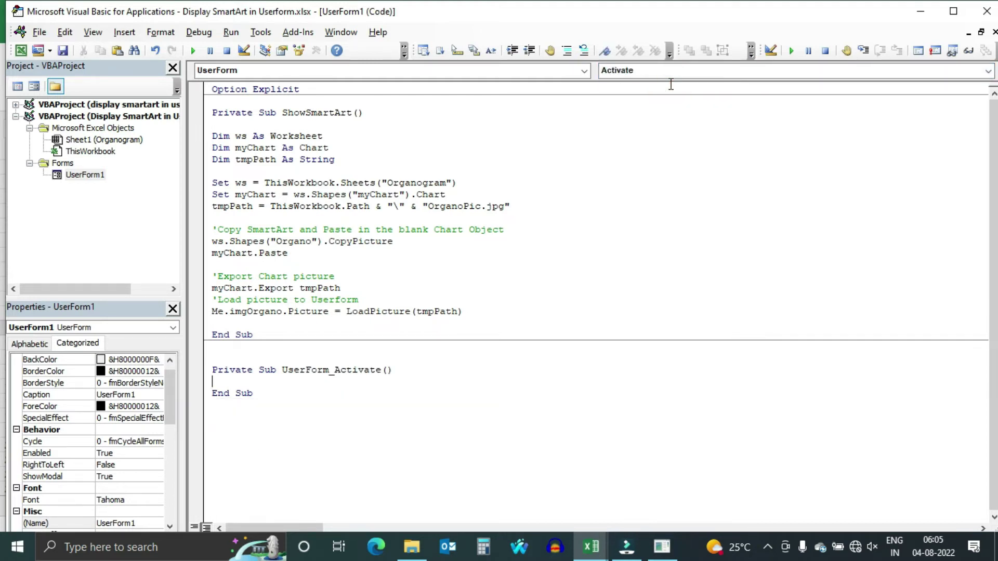
Put Call ShowSmartArt inside UserForm_Activate
double_click(316, 112)
key("ctrl+c")
left_click(224, 381)
type("call")
key("ctrl+v")
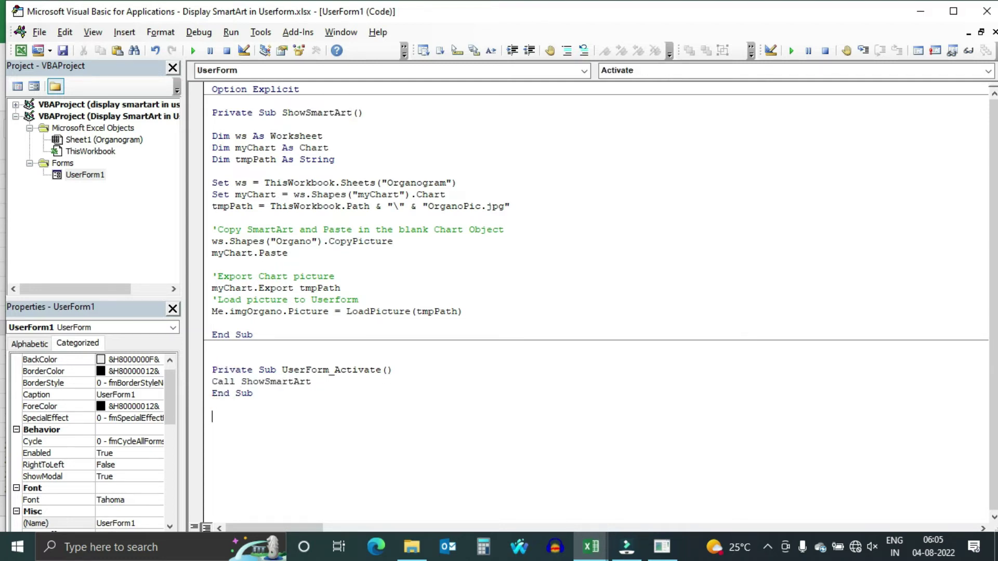
double_click(78, 176)
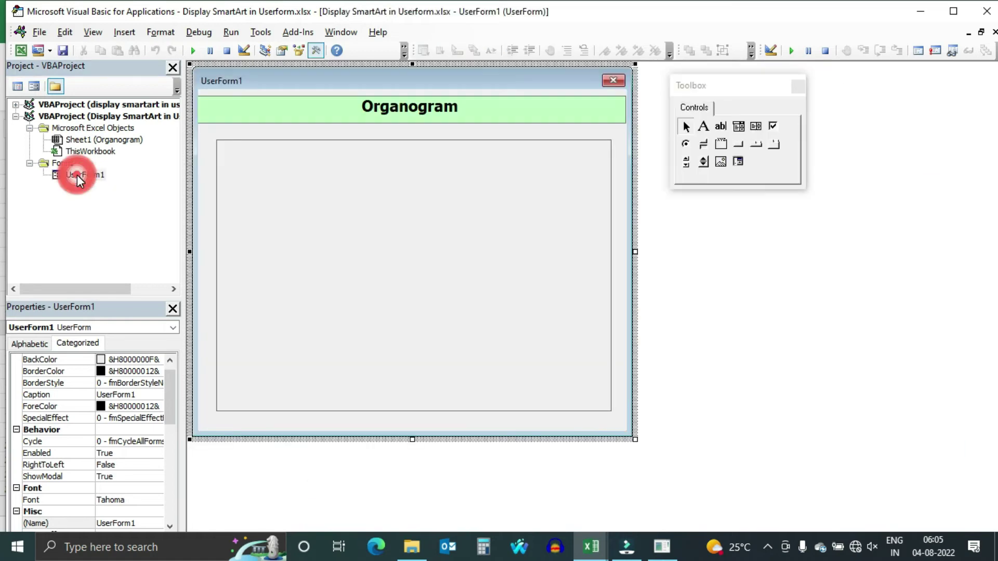
Test-run the form, then shrink the imgOrgano box and the form around it
left_click(198, 32)
left_click(195, 52)
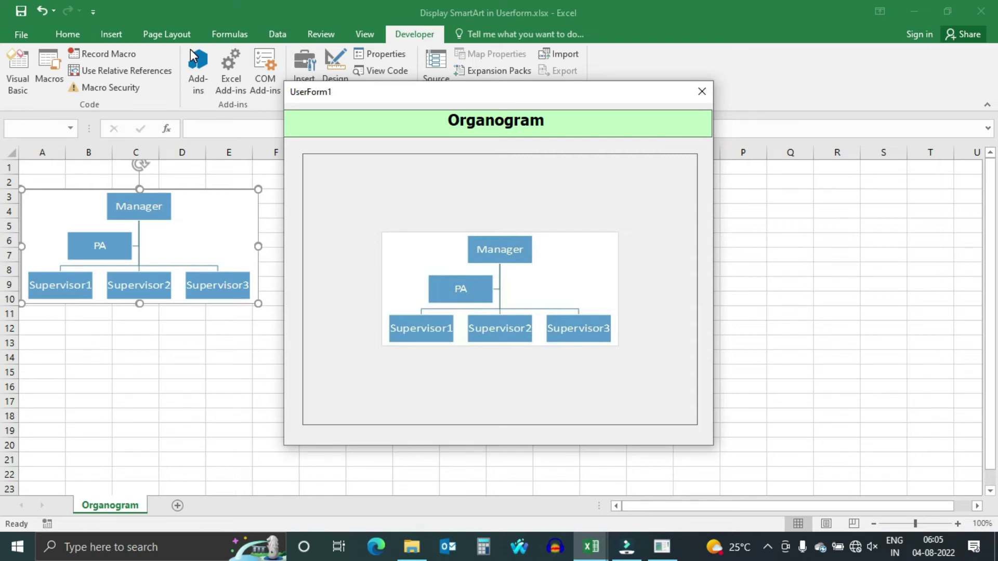
left_click(703, 94)
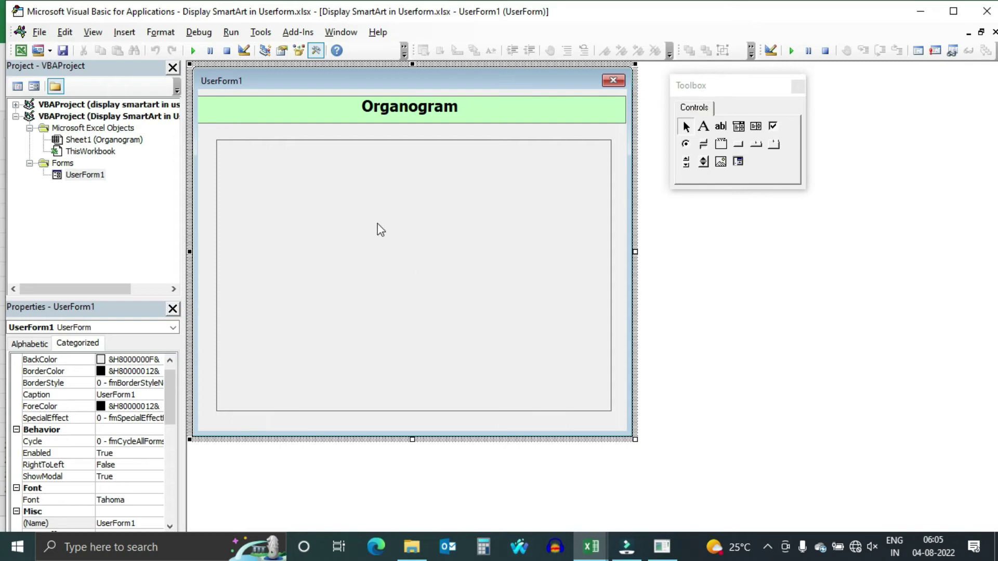
left_click(367, 232)
left_click_drag(612, 410, 553, 330)
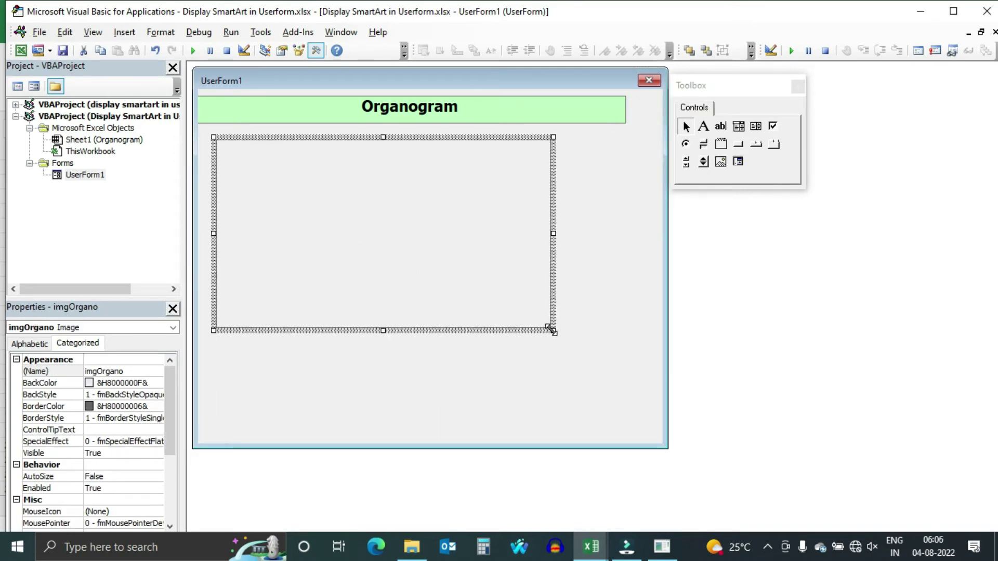
left_click_drag(667, 451, 578, 356)
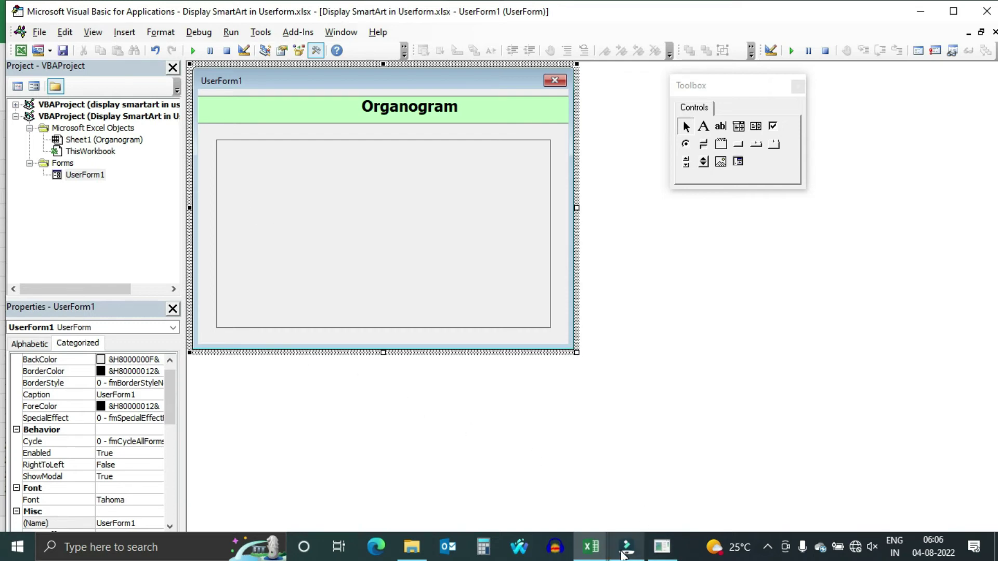
Give the small organogram picture a solid white fill in Format Object
key("alt+F11")
right_click(224, 234)
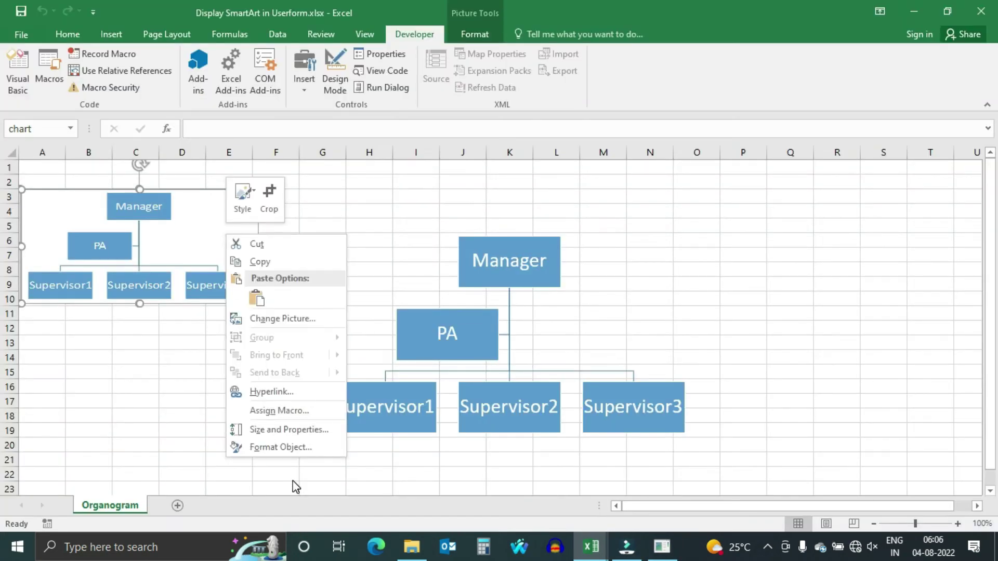
left_click(283, 452)
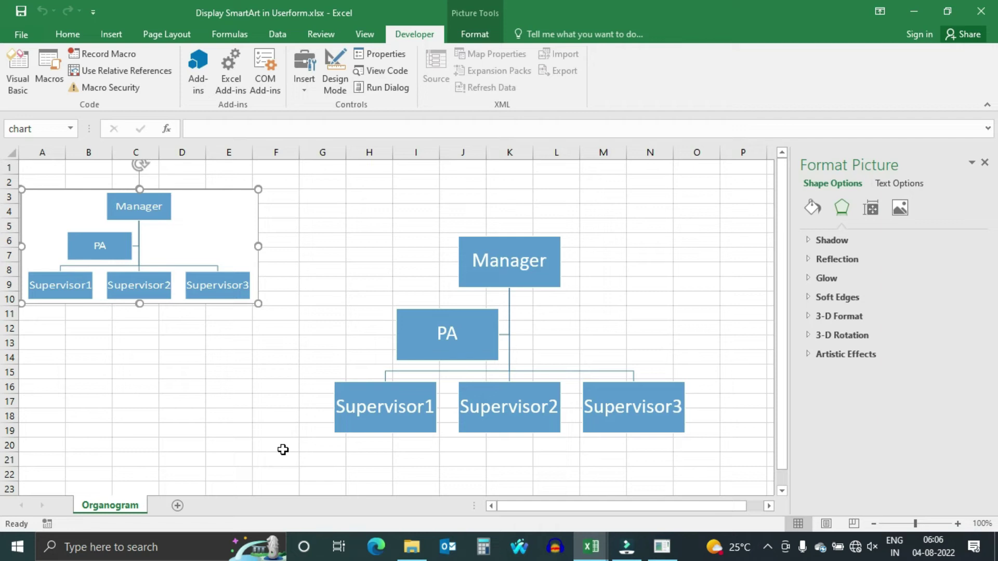
left_click(814, 208)
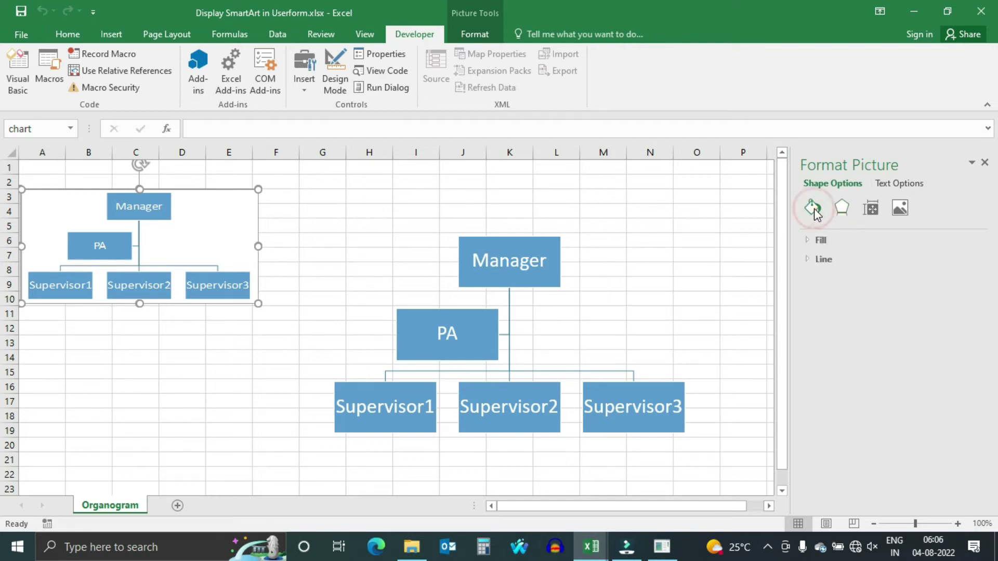
left_click(808, 239)
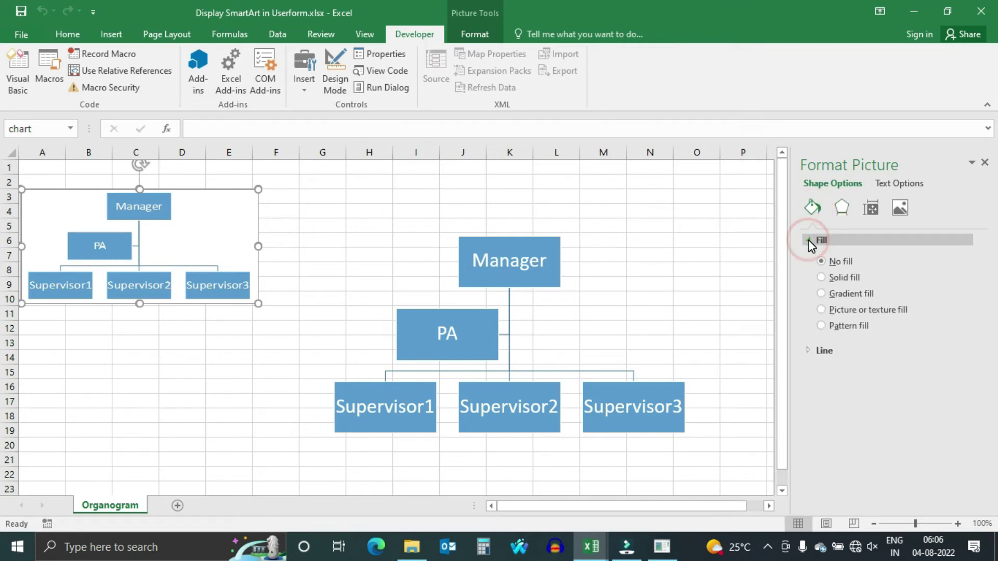
left_click(821, 277)
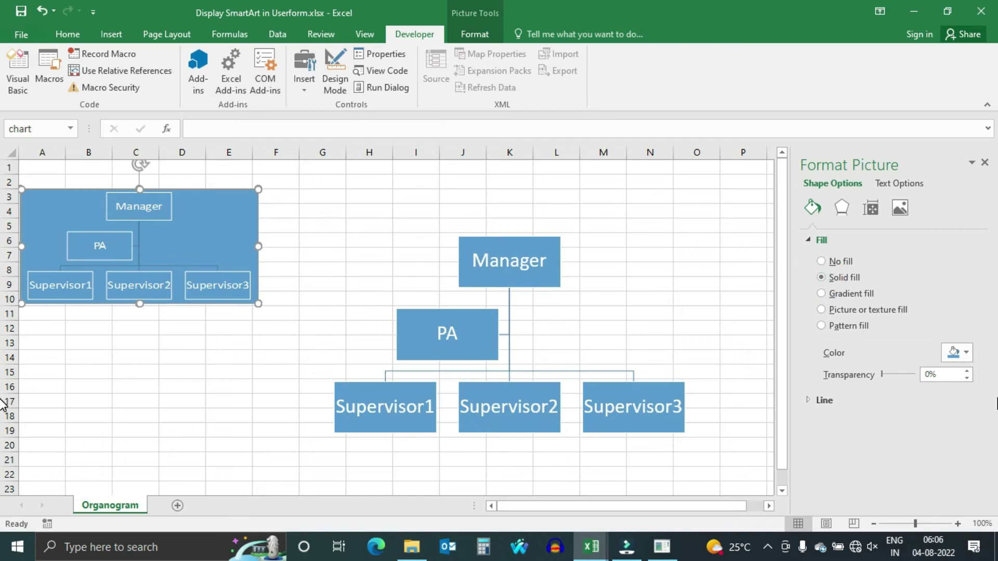
left_click(967, 354)
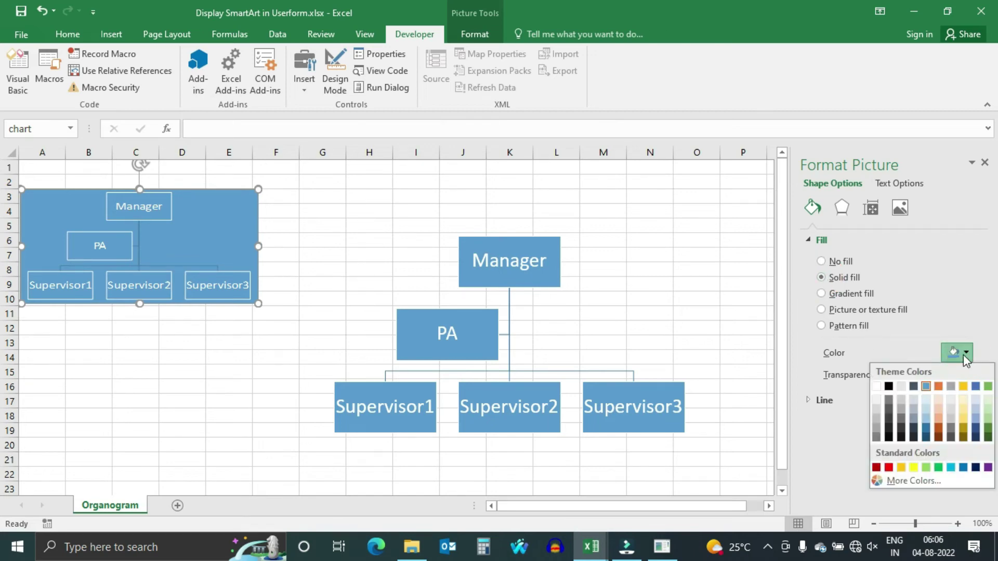
left_click(876, 397)
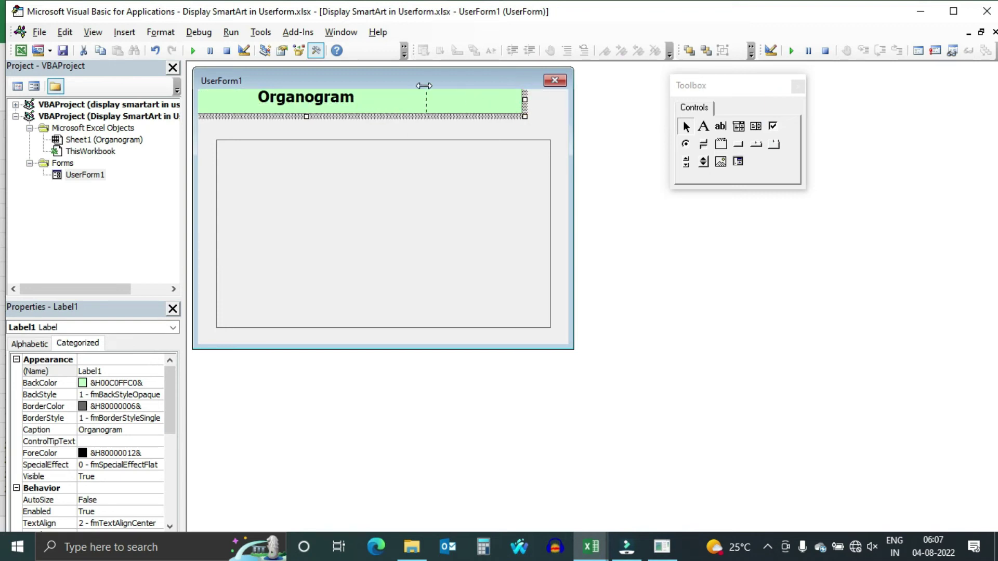
Stretch the Organogram heading label across the full form width and test-run the form
mouse_move(525, 99)
left_mouse_down()
mouse_move(343, 99)
mouse_move(442, 125)
left_mouse_up()
left_click_drag(396, 103, 567, 101)
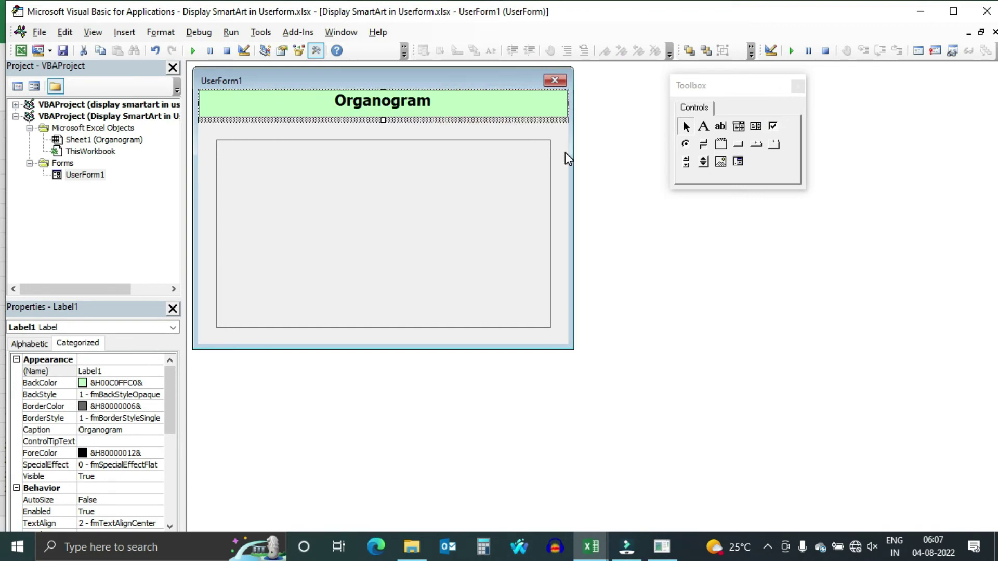
left_click(193, 51)
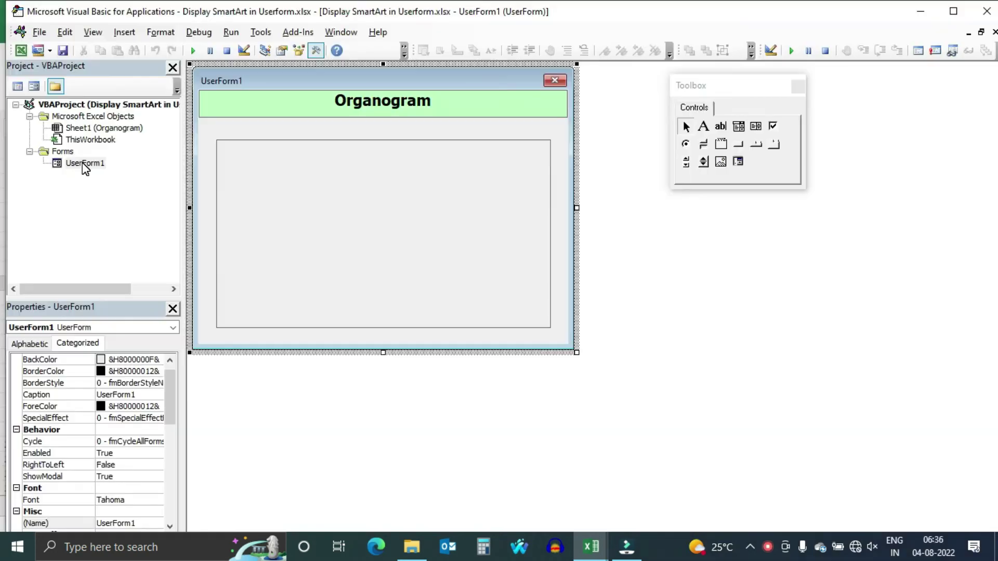
Add a 'Delete Temp file comment and a Kill tmpPath line after the LoadPicture line
left_click(476, 311)
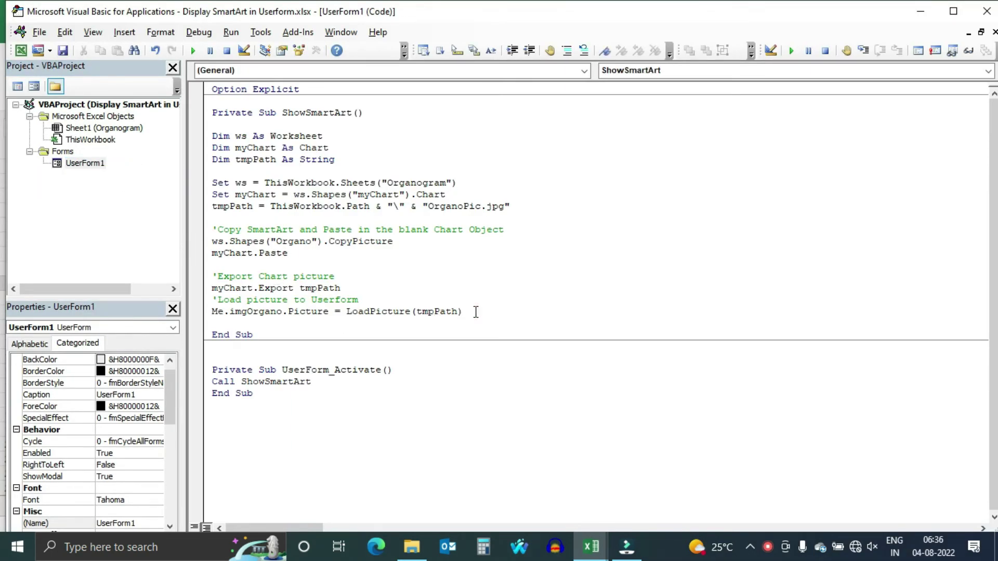
key("Return")
type("elete ")
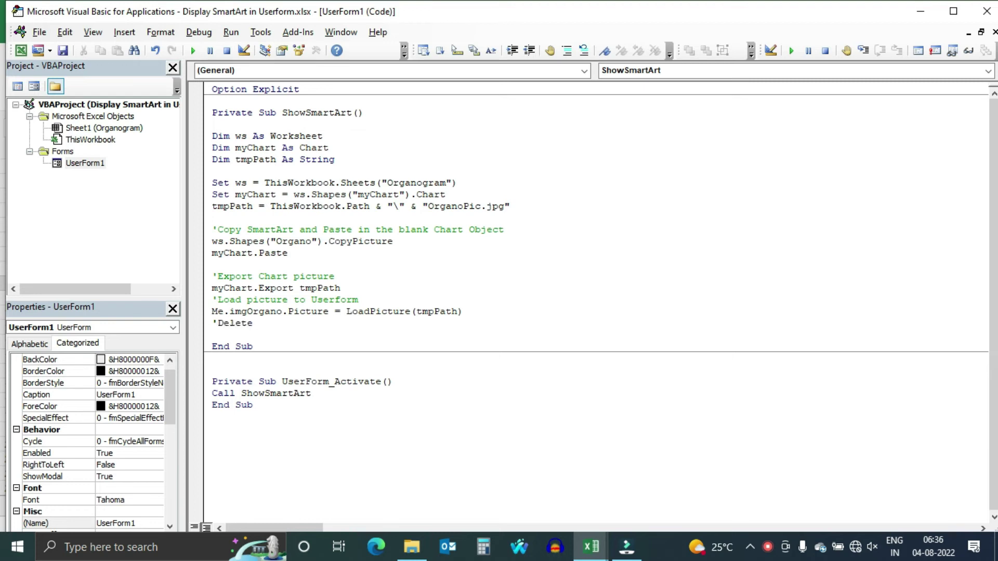
type("Temp fi")
type("le")
key("Return")
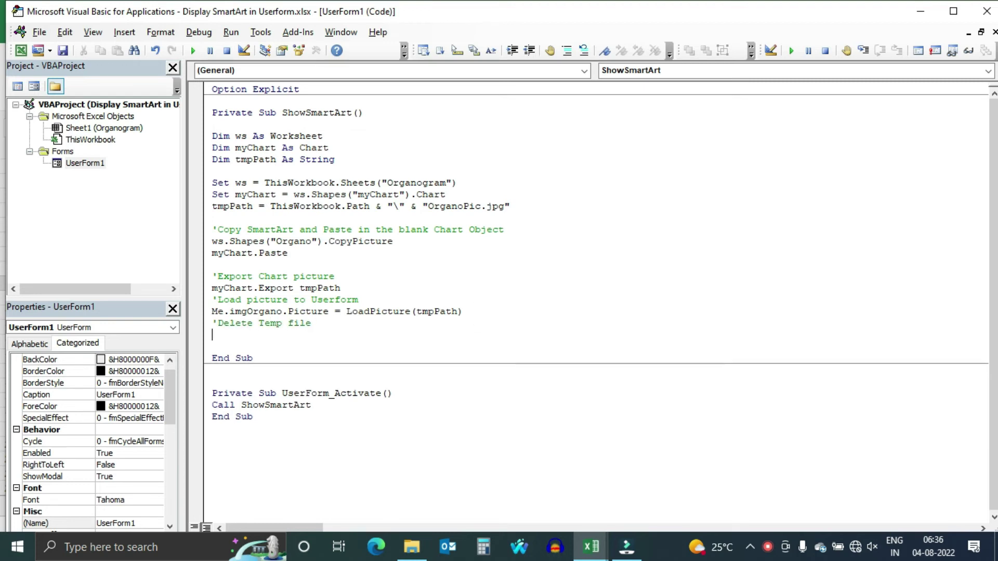
type("ll tmp")
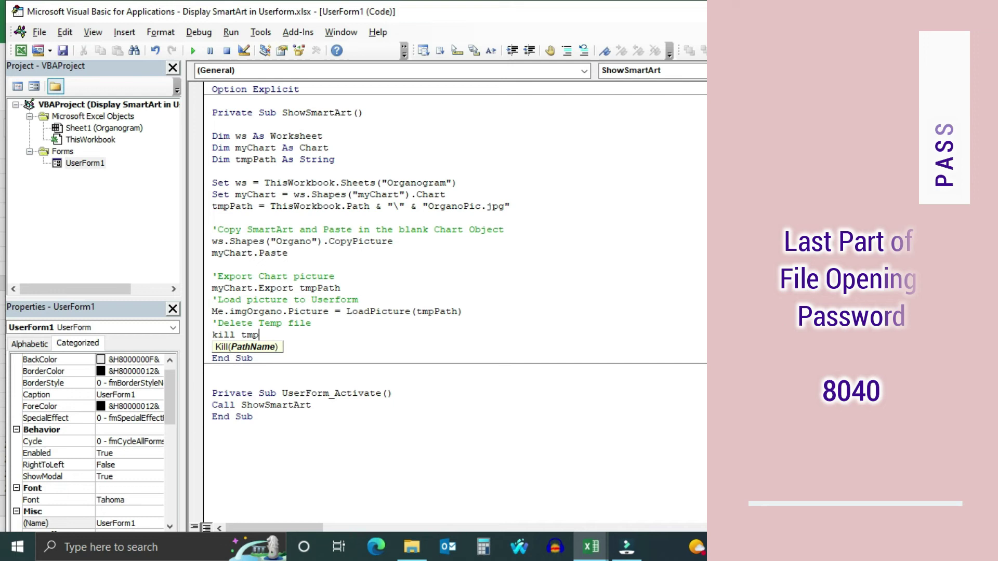
type("path")
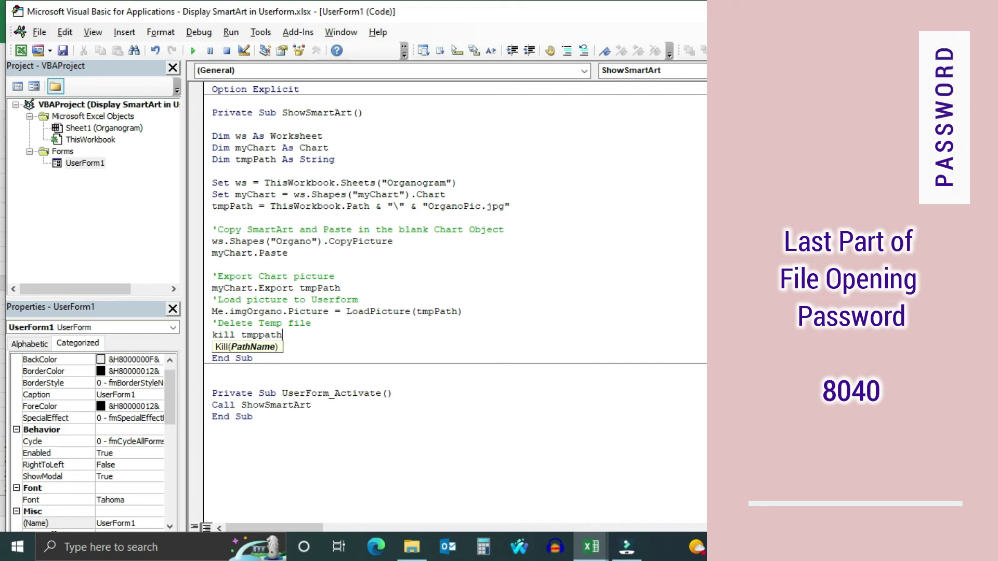
key("Return")
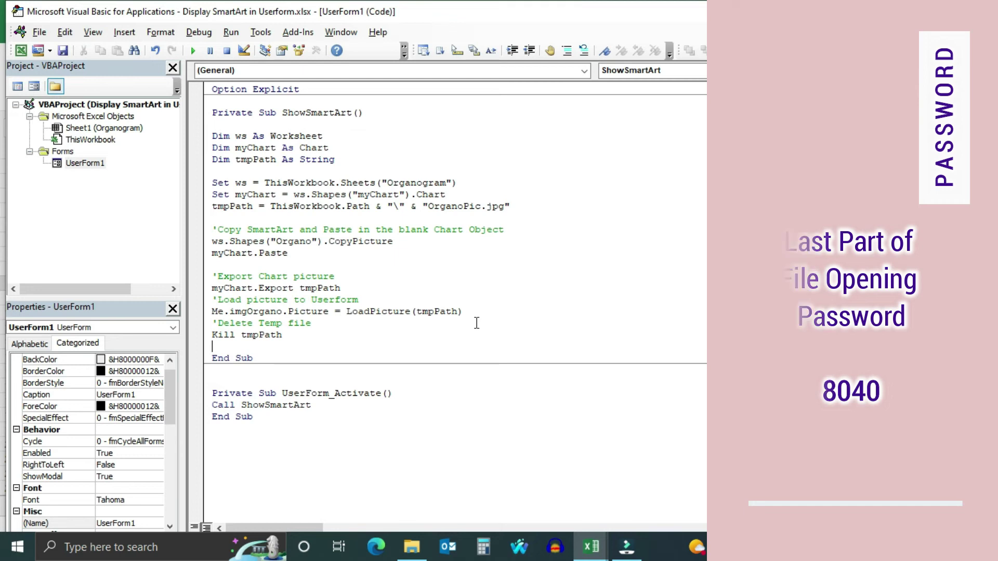
double_click(84, 162)
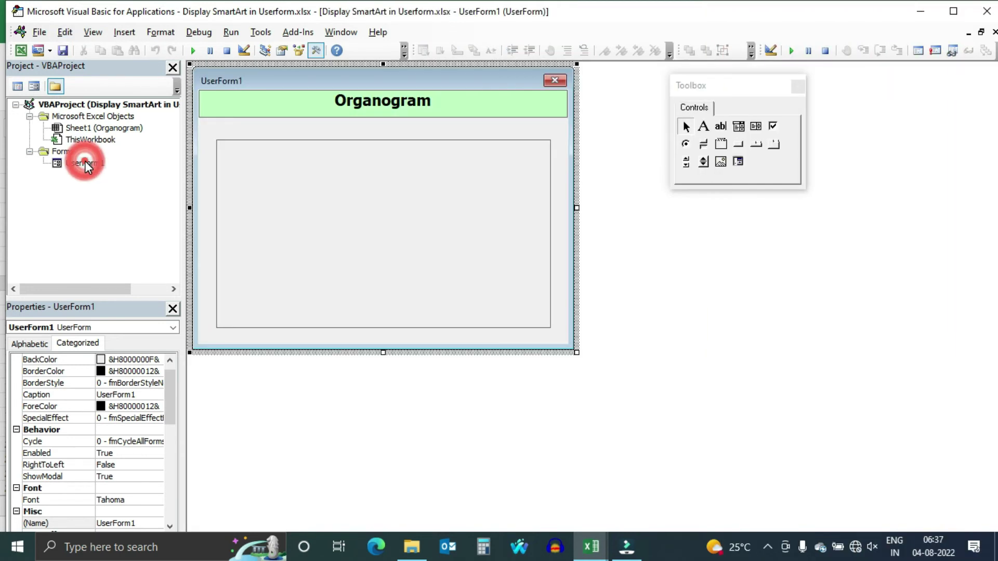
Run UserForm1 to check that the organogram picture loads on the form
left_click(193, 51)
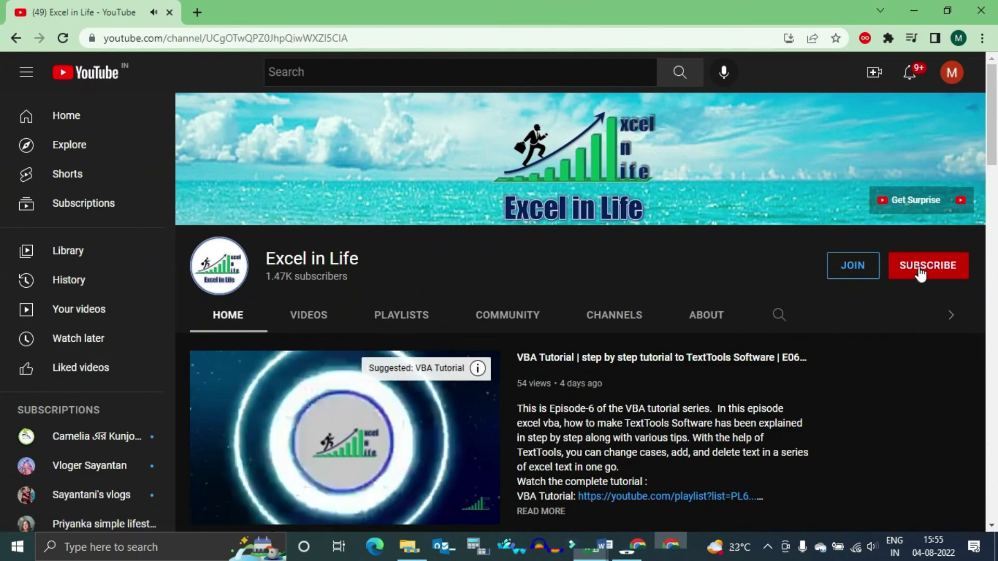
Subscribe to Excel in Life with all notifications and browse its Playlists and Videos tabs
left_click(922, 270)
left_click(958, 265)
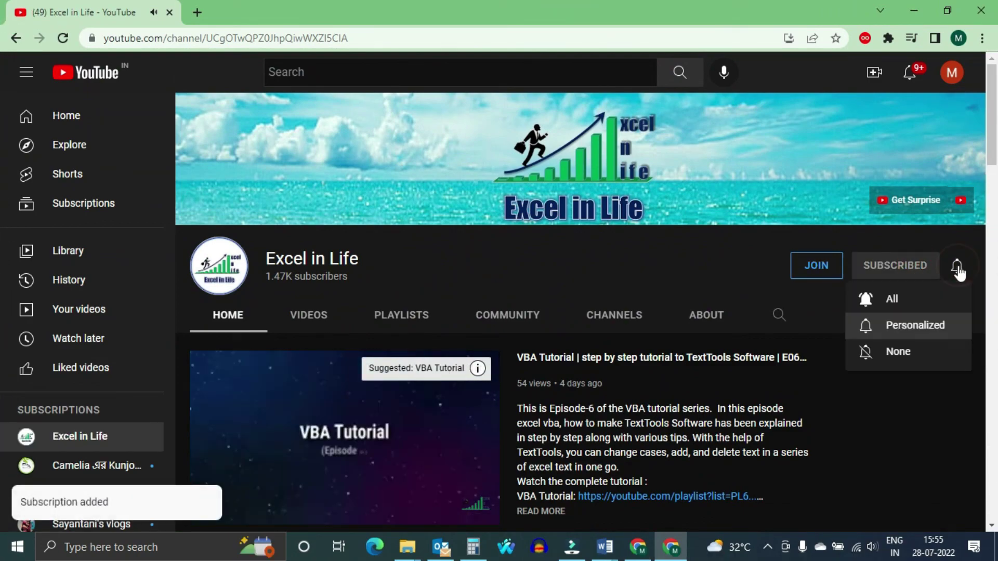
left_click(891, 297)
scroll(832, 358, "down", 4)
scroll(831, 356, "down", 4)
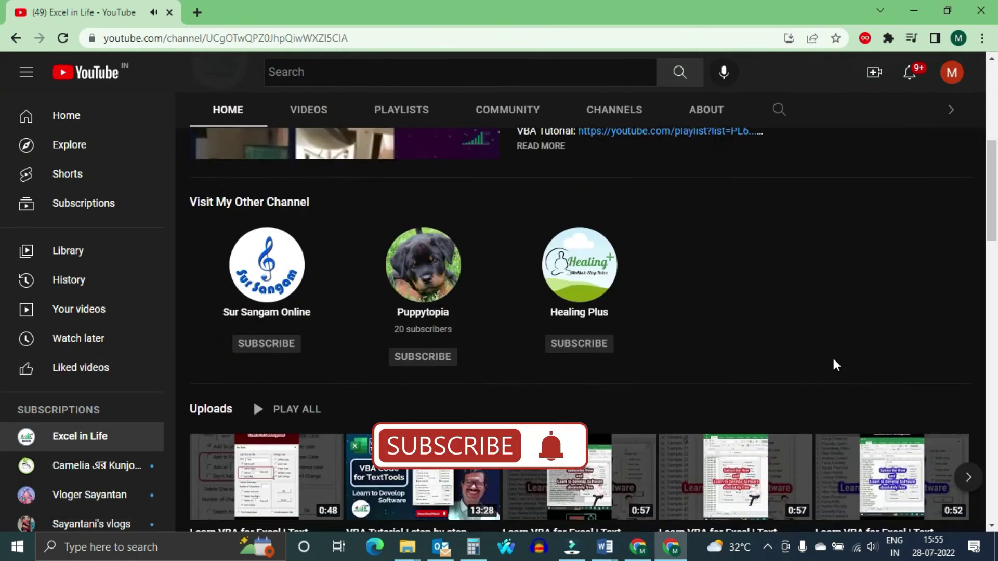
scroll(832, 357, "down", 3)
scroll(831, 350, "down", 3)
scroll(832, 353, "down", 5)
scroll(832, 352, "down", 3)
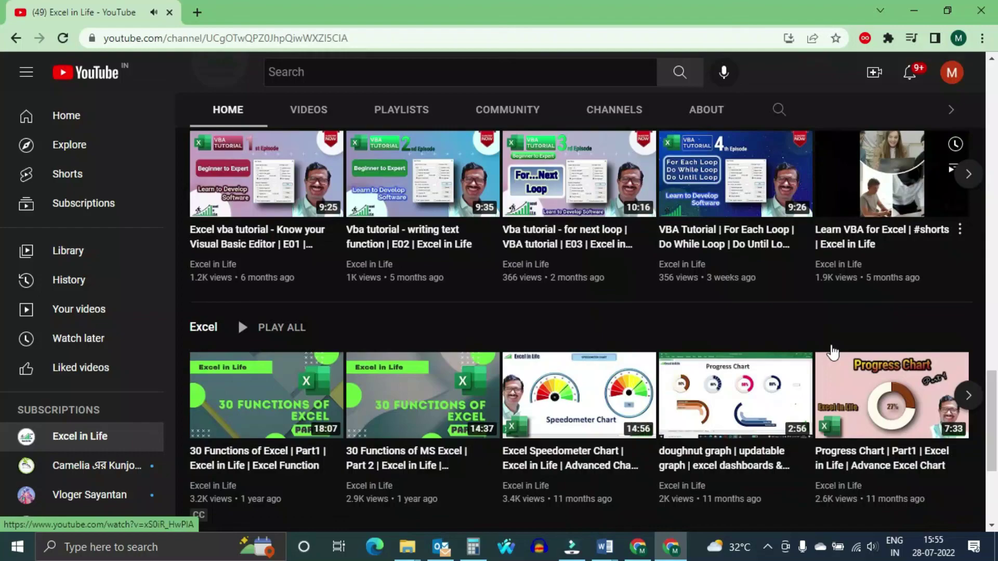
scroll(832, 353, "down", 3)
scroll(830, 352, "up", 4)
scroll(831, 351, "up", 5)
scroll(832, 351, "up", 5)
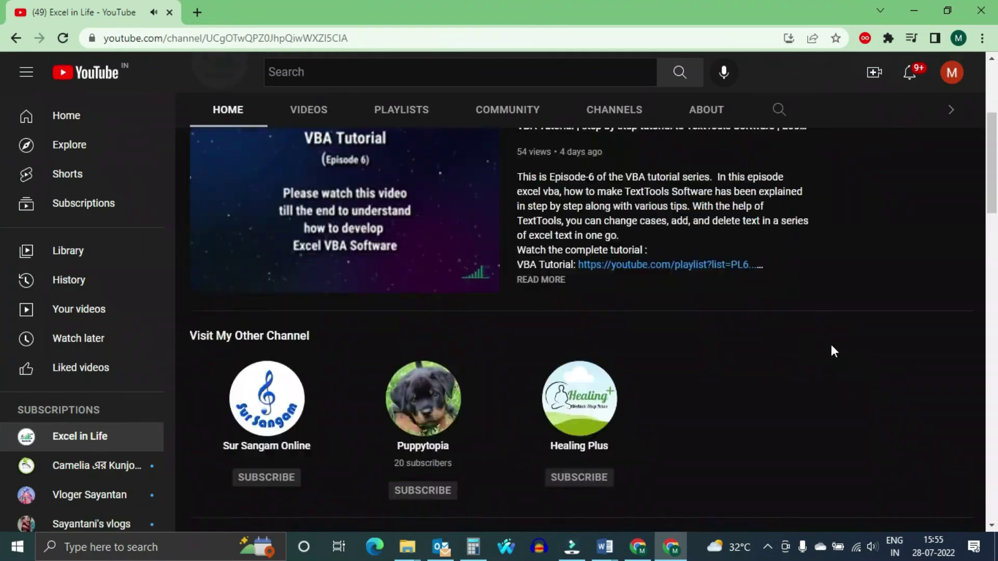
scroll(831, 351, "up", 4)
left_click(402, 237)
scroll(572, 310, "down", 3)
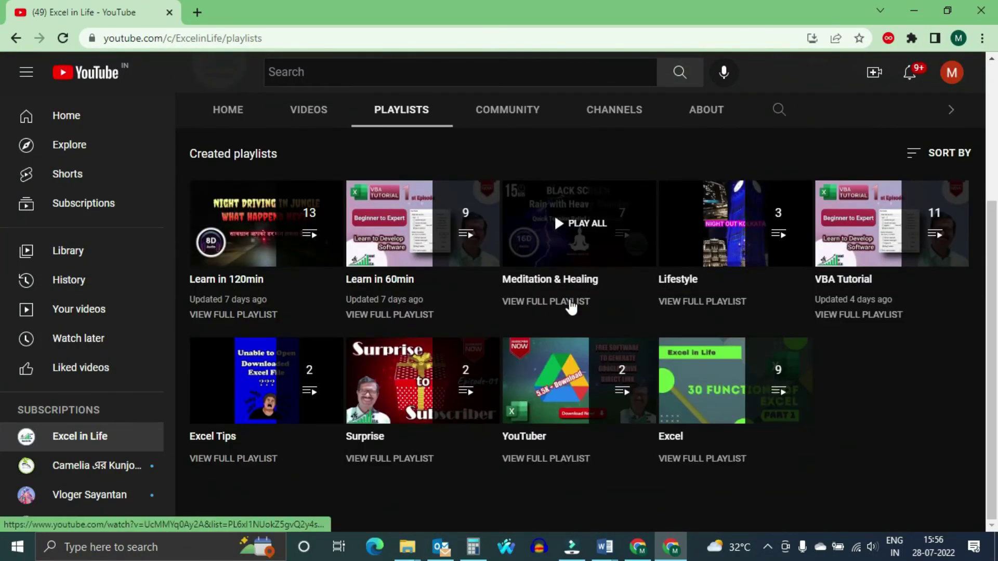
scroll(572, 309, "up", 3)
left_click(307, 256)
scroll(571, 289, "down", 5)
scroll(571, 289, "down", 4)
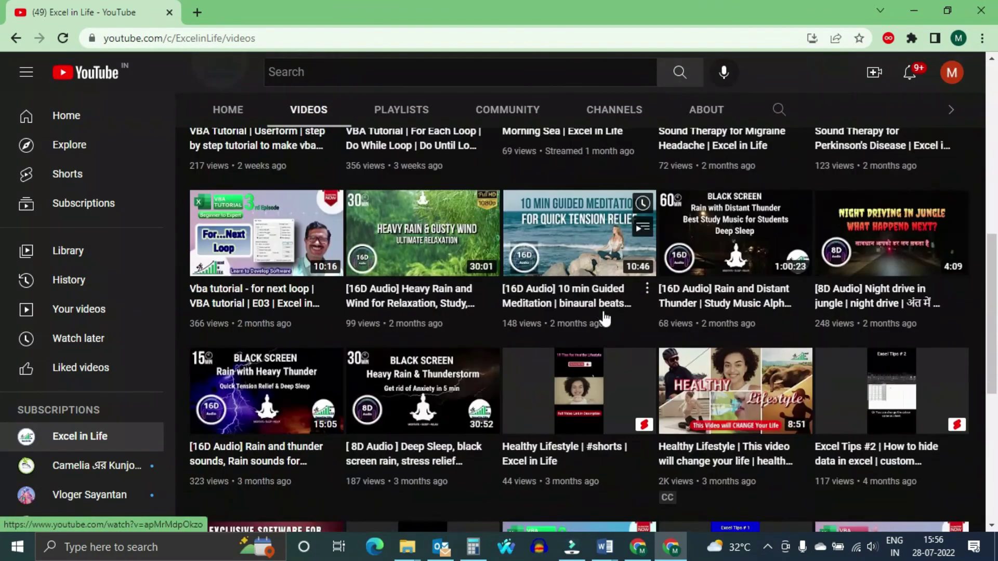
scroll(571, 289, "down", 4)
scroll(601, 312, "down", 3)
scroll(602, 312, "down", 5)
scroll(602, 313, "up", 15)
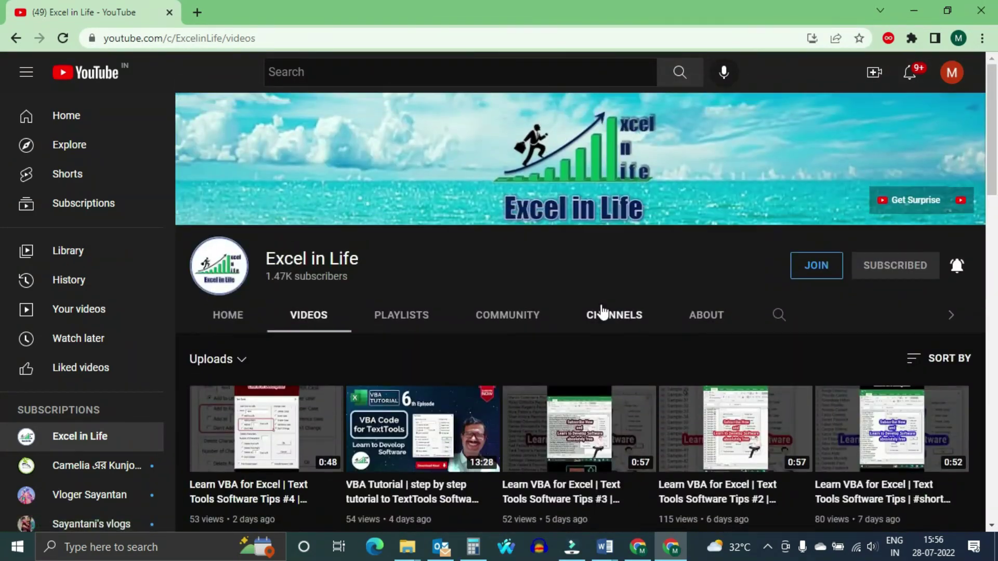
Look over the channel's Gold and Diamond membership tiers, then close the Membership window
left_click(816, 265)
scroll(643, 267, "down", 3)
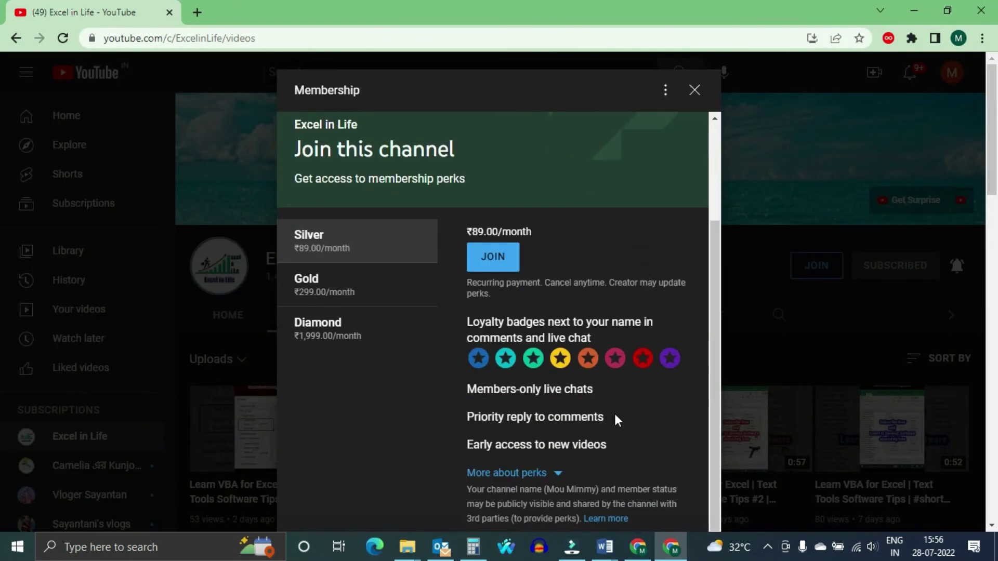
scroll(609, 414, "down", 2)
left_click(347, 273)
left_click(346, 337)
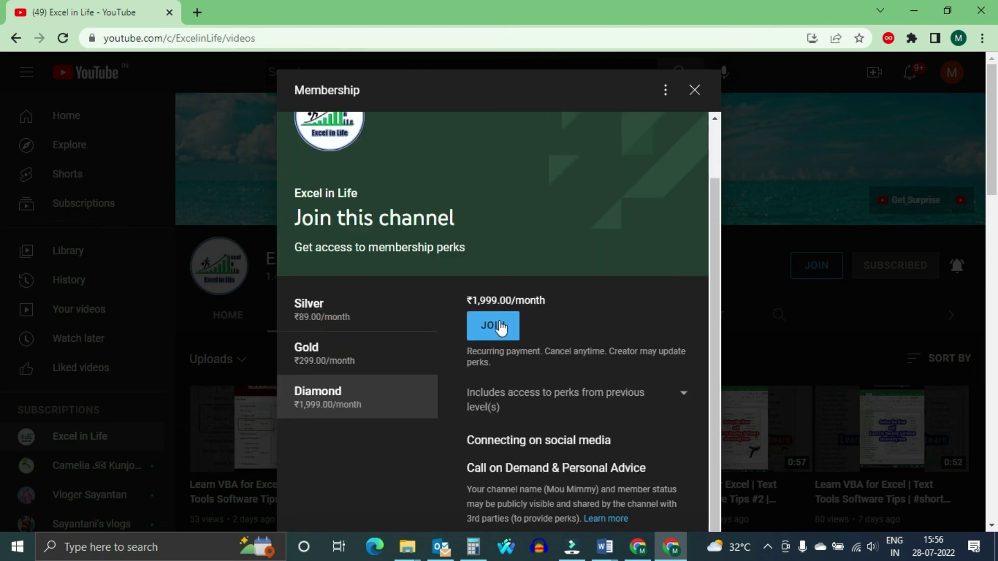
left_click(694, 90)
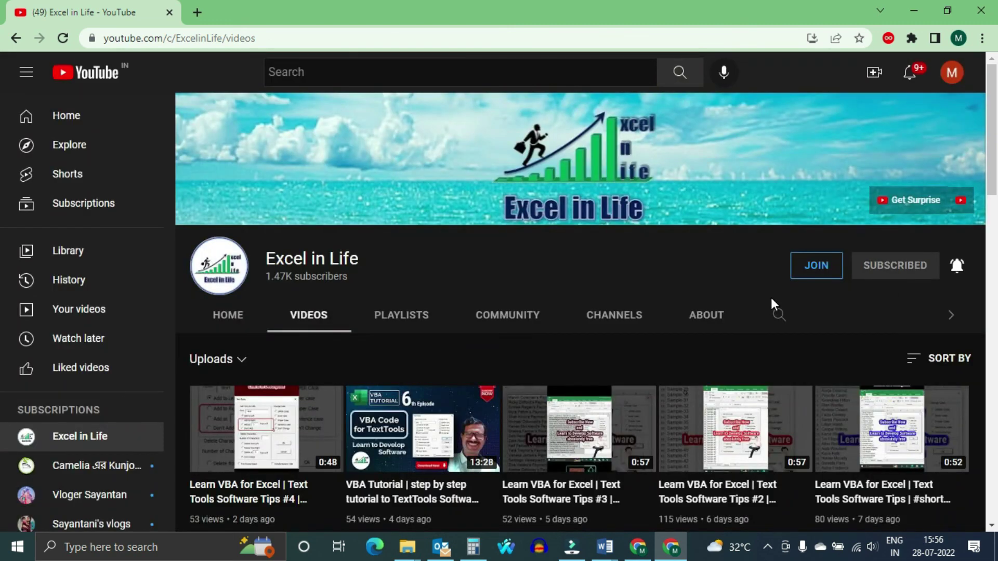